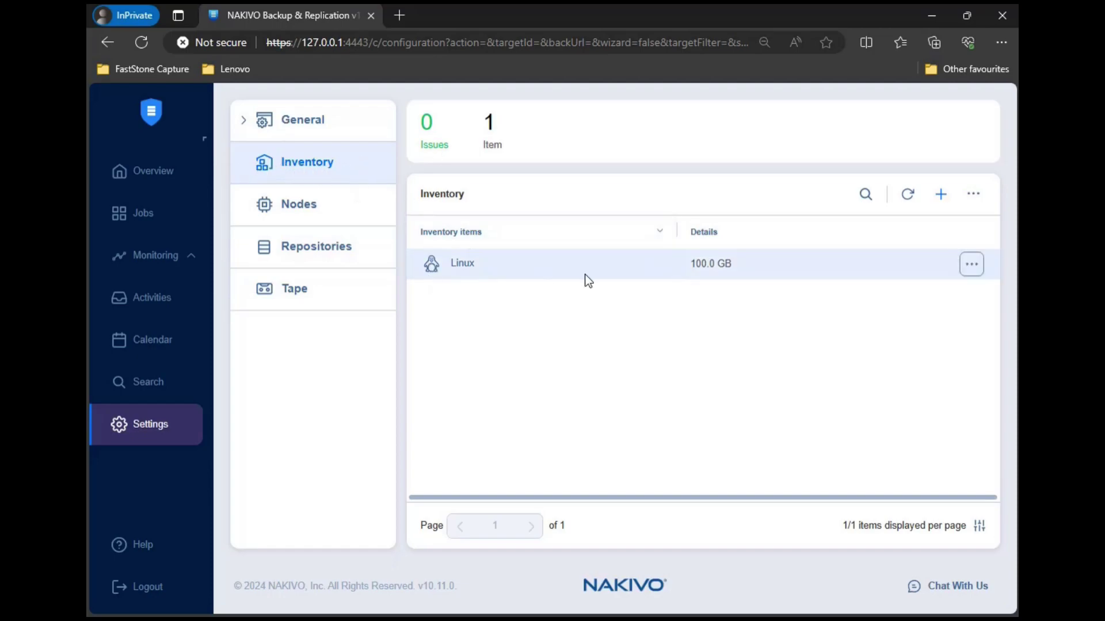
{"action": "left_click", "coordinate": [939, 196]}
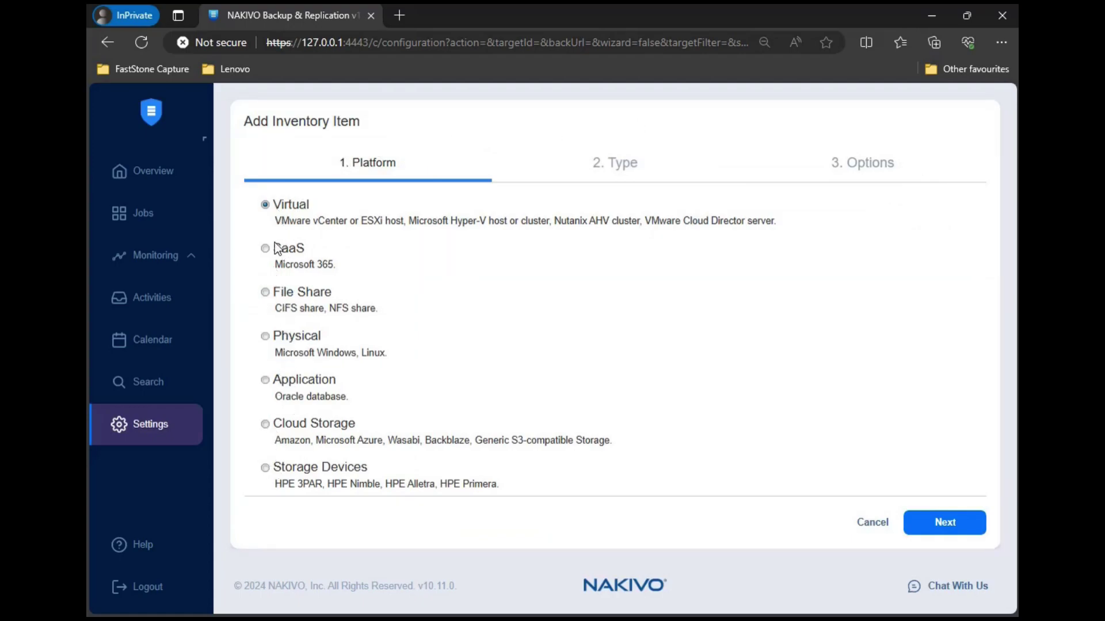
{"action": "left_click", "coordinate": [267, 338]}
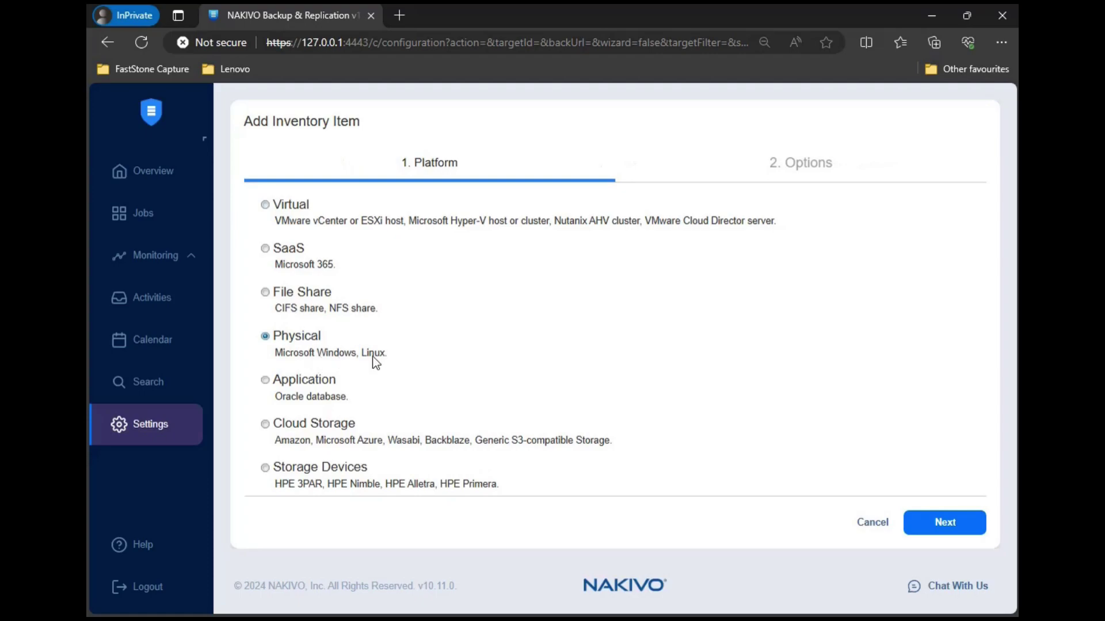
{"action": "left_click", "coordinate": [932, 522]}
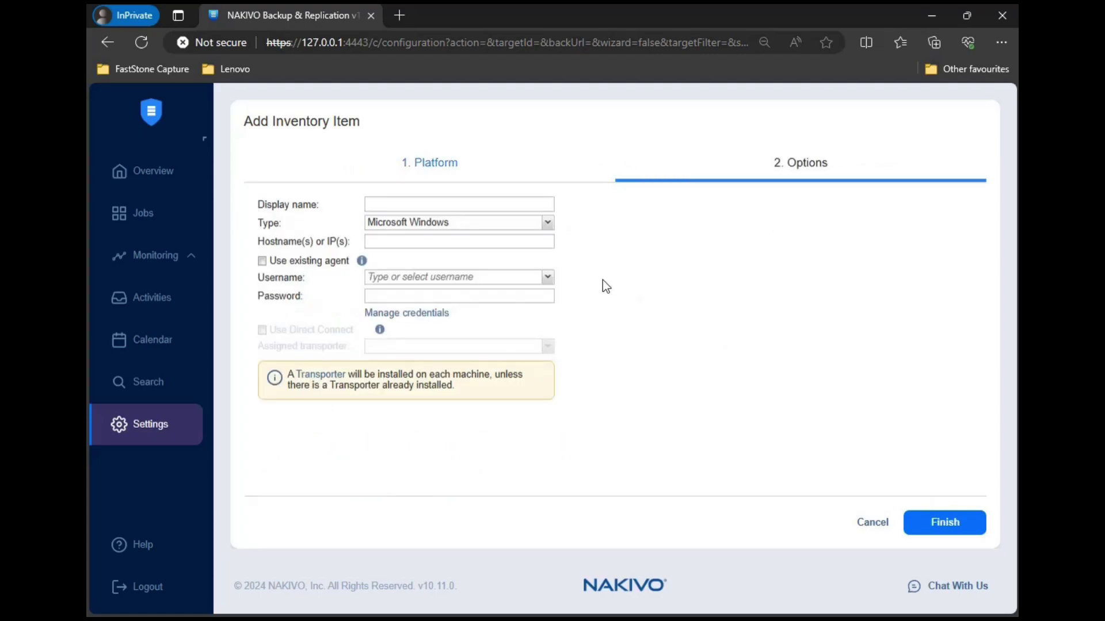
{"action": "left_click", "coordinate": [547, 223]}
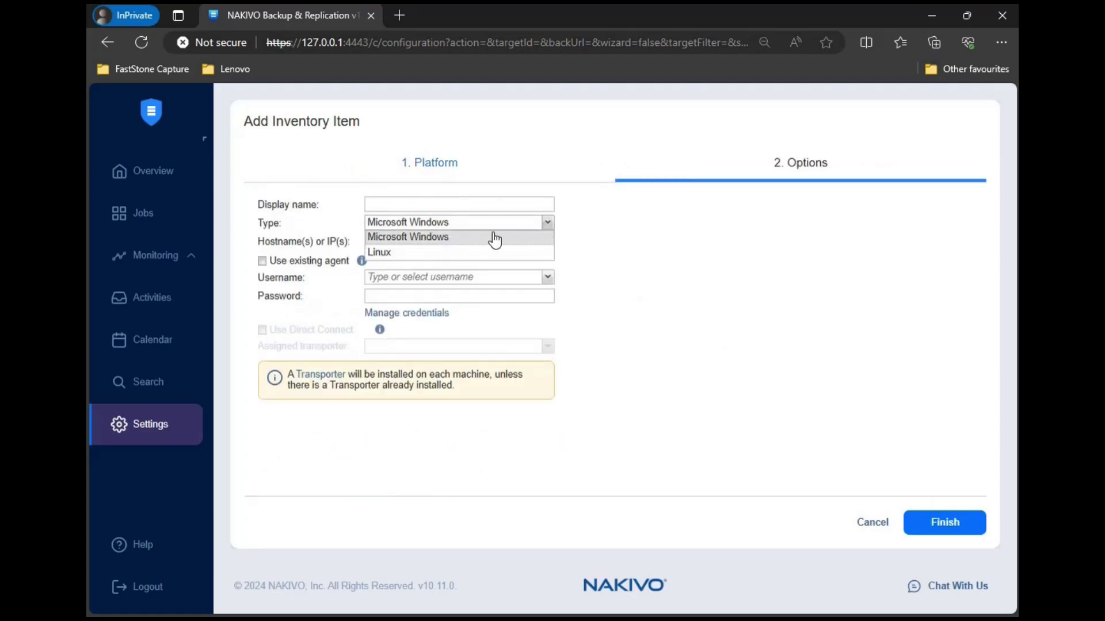
{"action": "left_click", "coordinate": [399, 254]}
{"action": "left_click", "coordinate": [403, 225]}
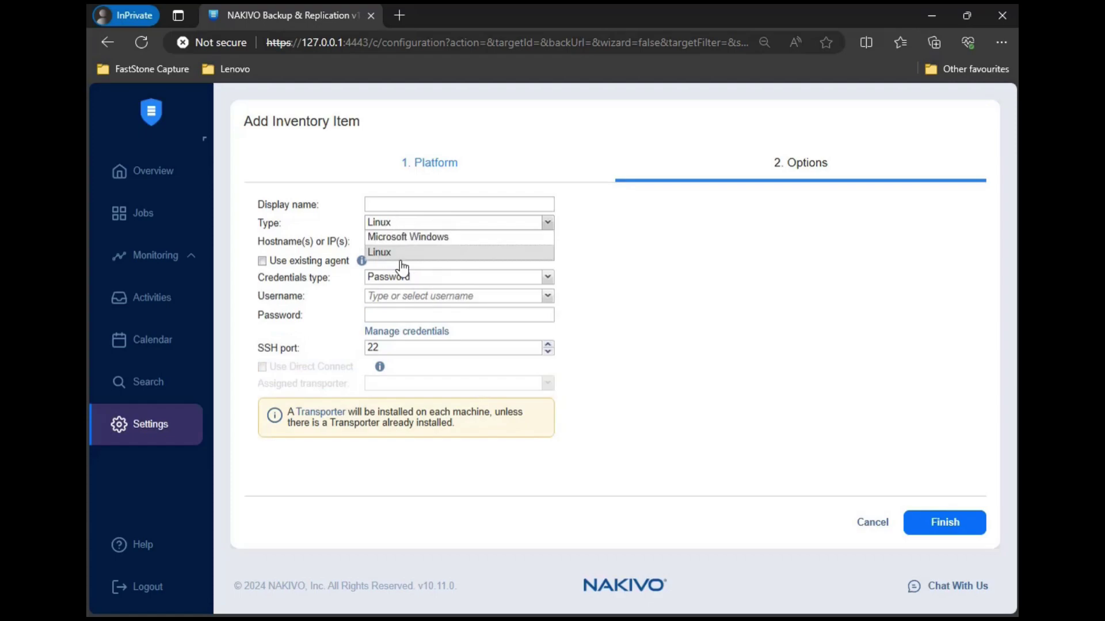
{"action": "left_click", "coordinate": [409, 252]}
{"action": "left_click", "coordinate": [414, 202]}
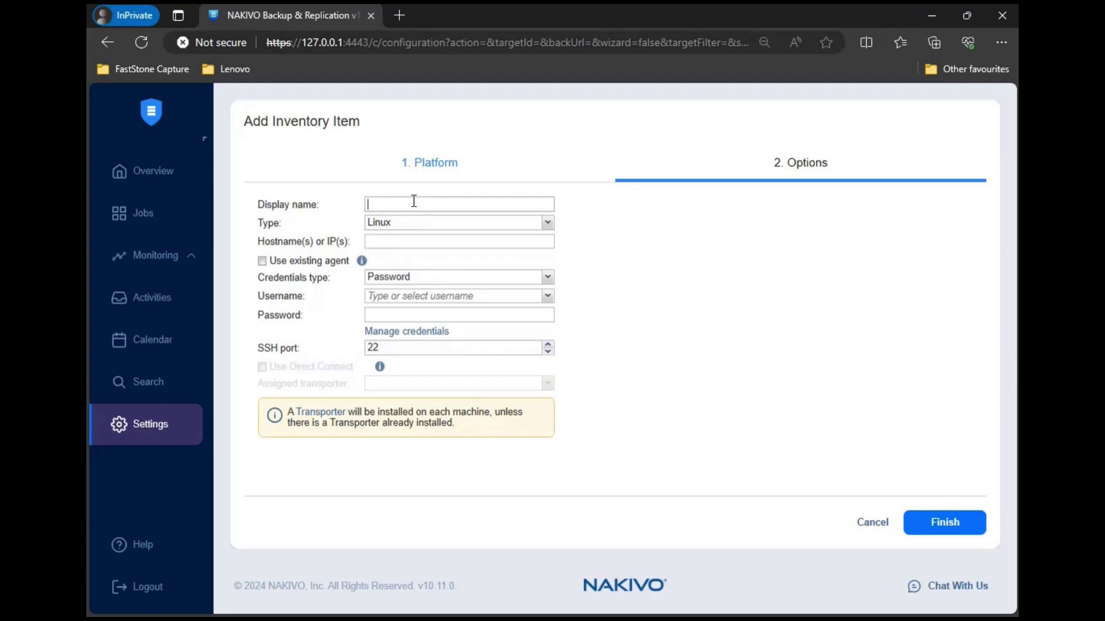
{"action": "type", "text": "Linux"}
{"action": "left_click", "coordinate": [388, 242]}
{"action": "type", "text": "192.168.10.124"}
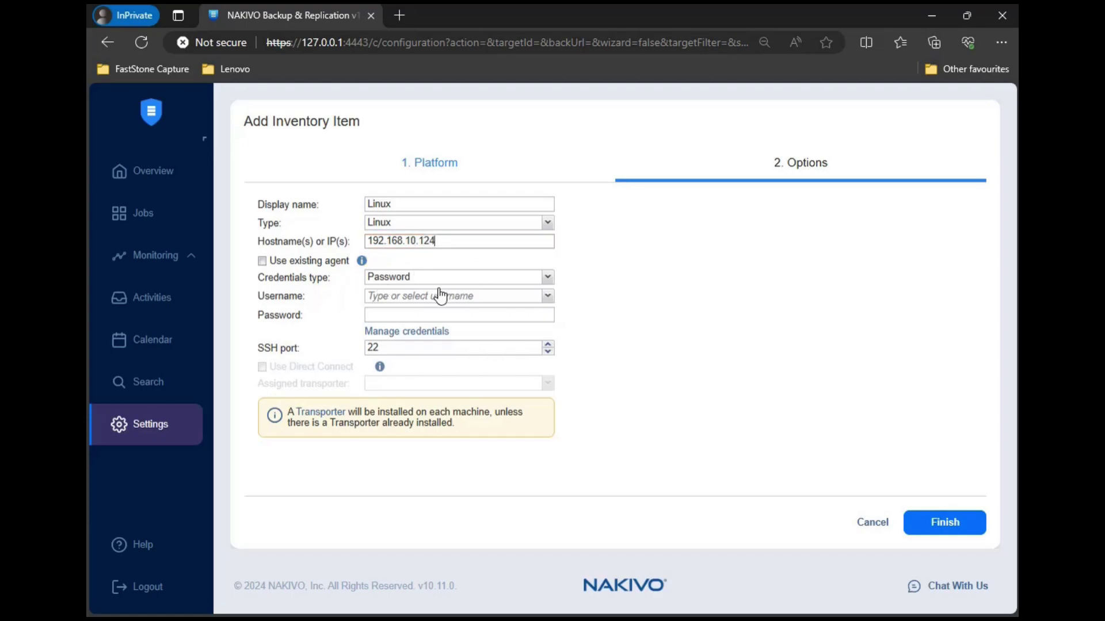
{"action": "left_click", "coordinate": [441, 296]}
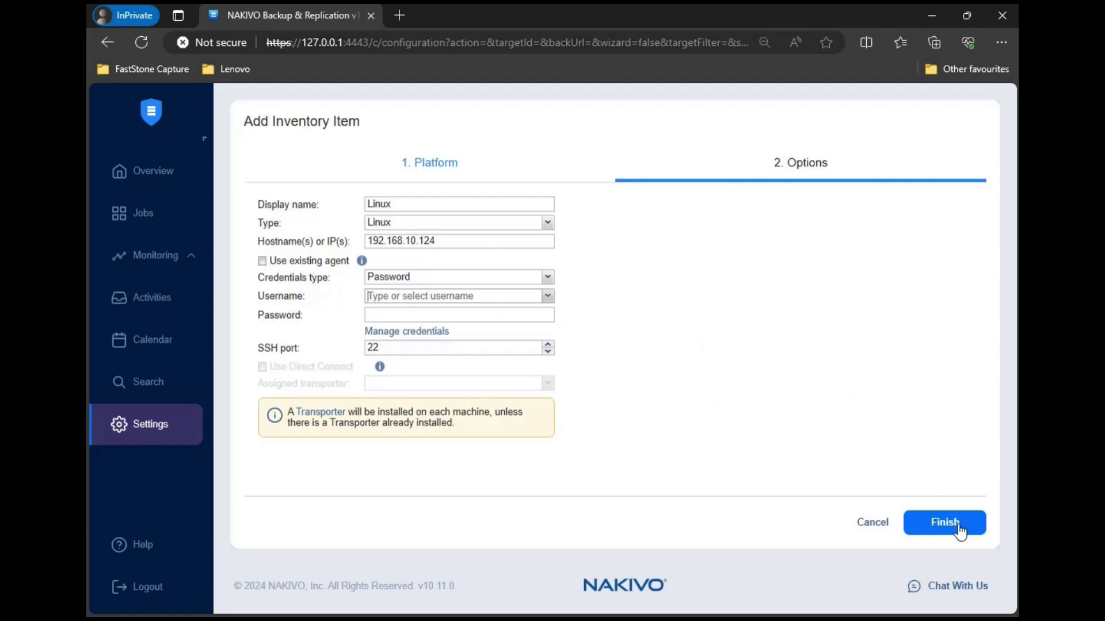
{"action": "left_click", "coordinate": [856, 528]}
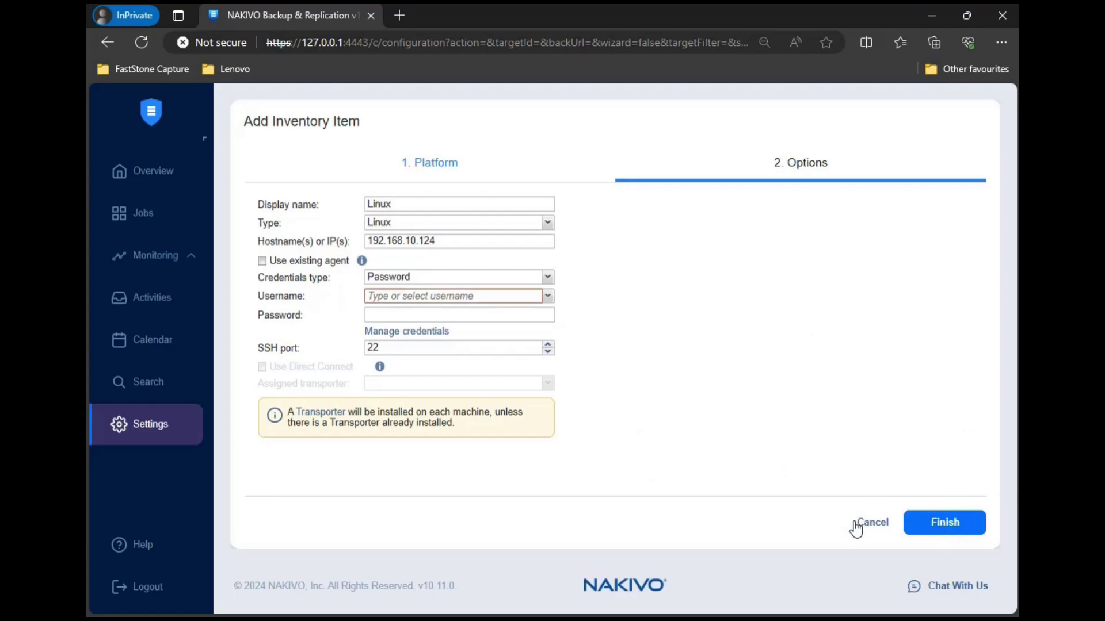
{"action": "left_click", "coordinate": [856, 528]}
{"action": "left_click", "coordinate": [877, 484]}
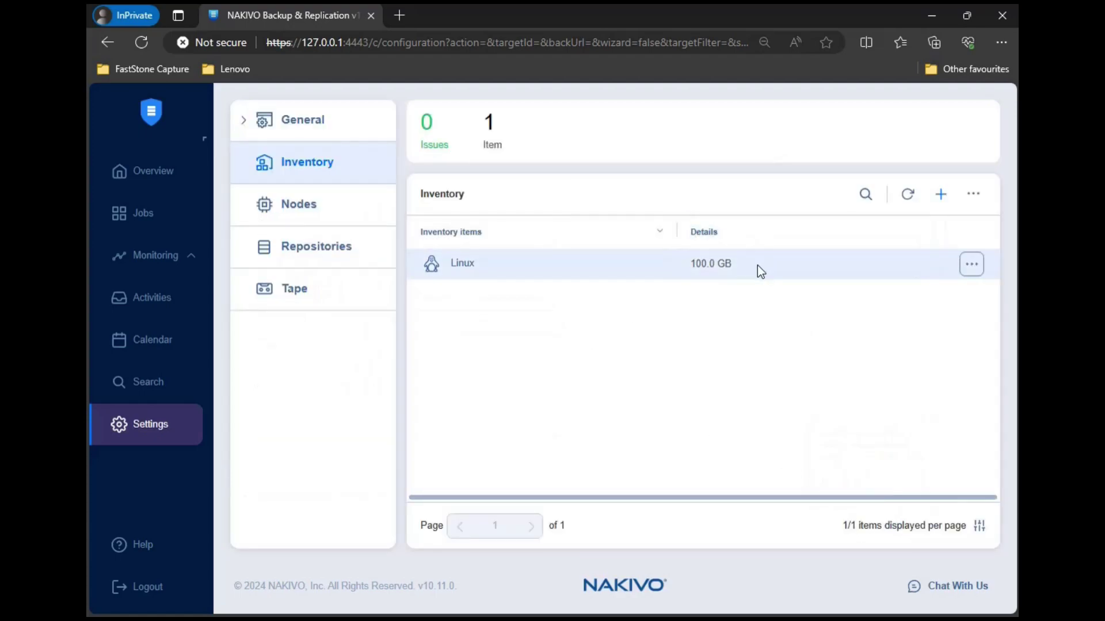
- Review the Linux inventory item's details, then check the version and status of the listed nodes
{"action": "left_click", "coordinate": [607, 271]}
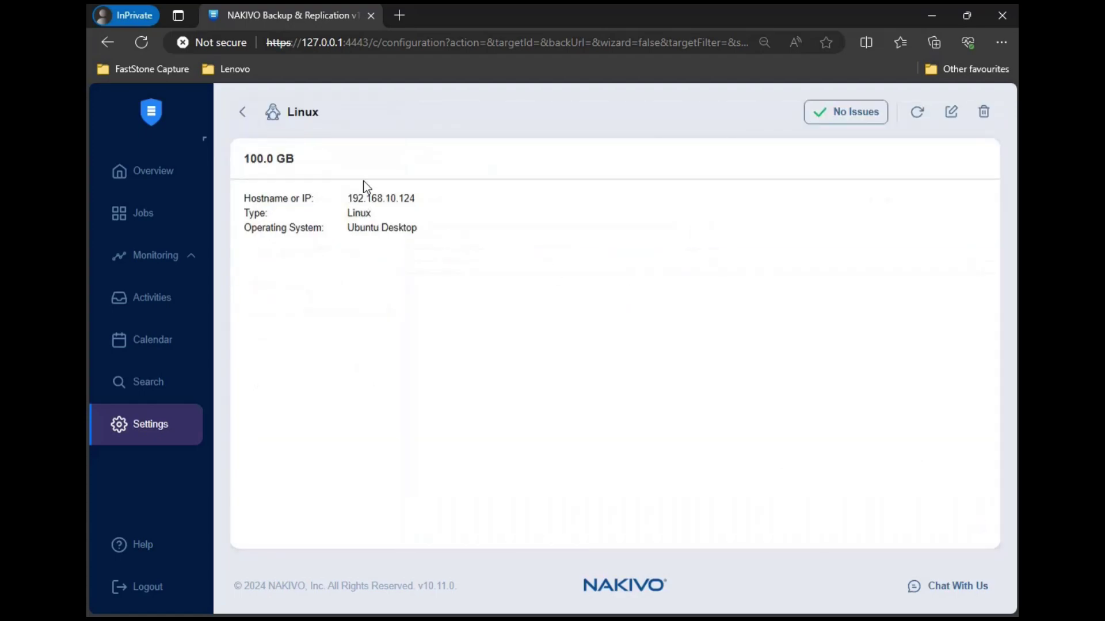
{"action": "left_click", "coordinate": [234, 122]}
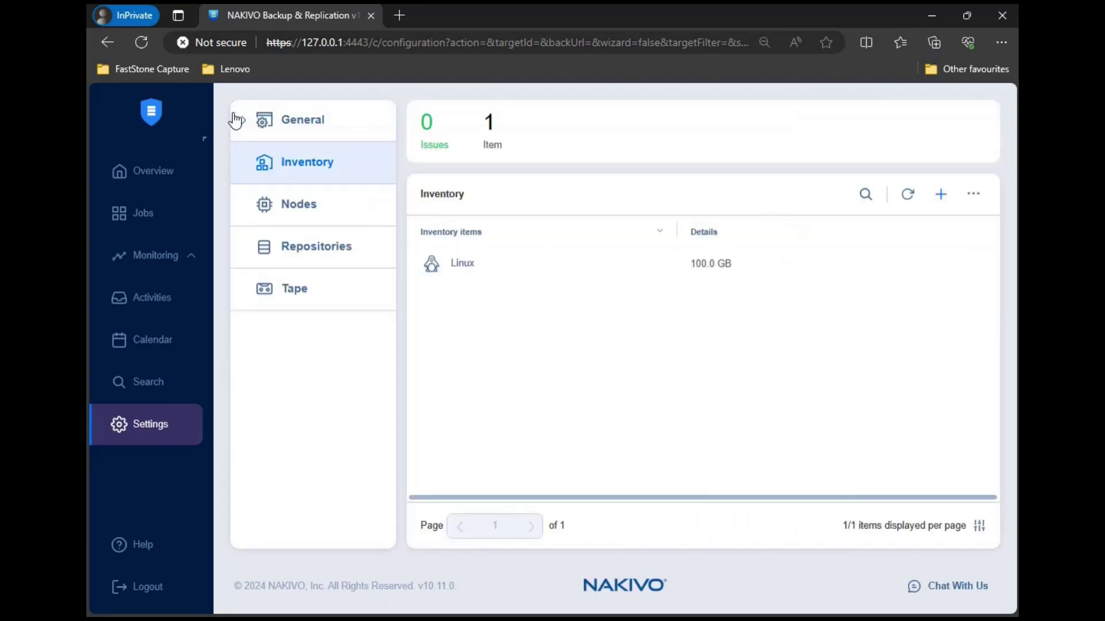
{"action": "left_click", "coordinate": [327, 219]}
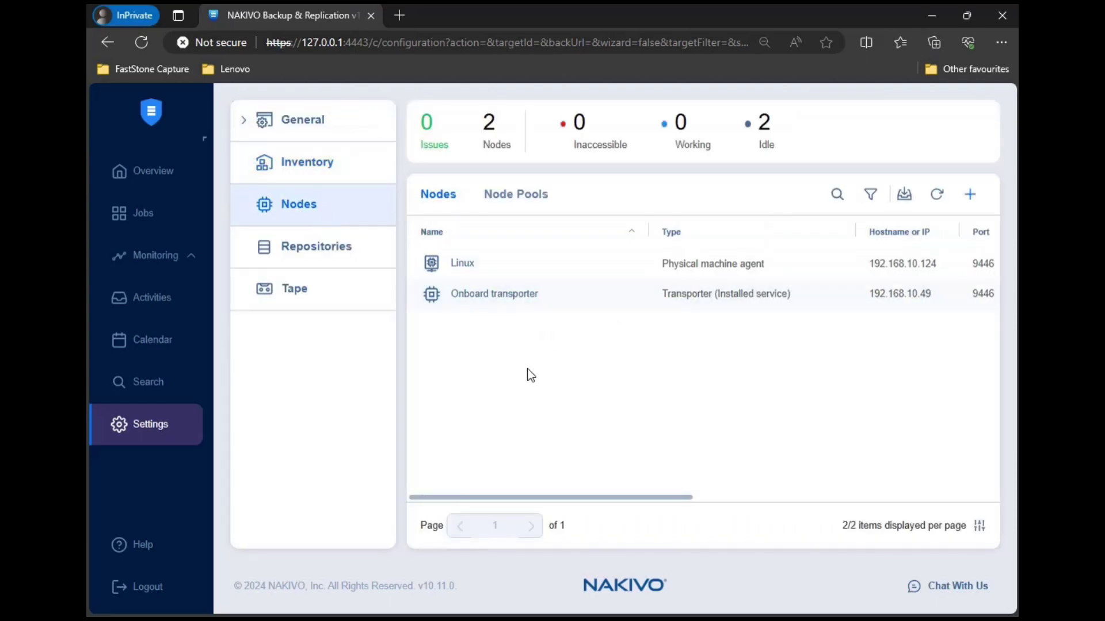
{"action": "left_click_drag", "start_coordinate": [536, 494], "coordinate": [843, 475]}
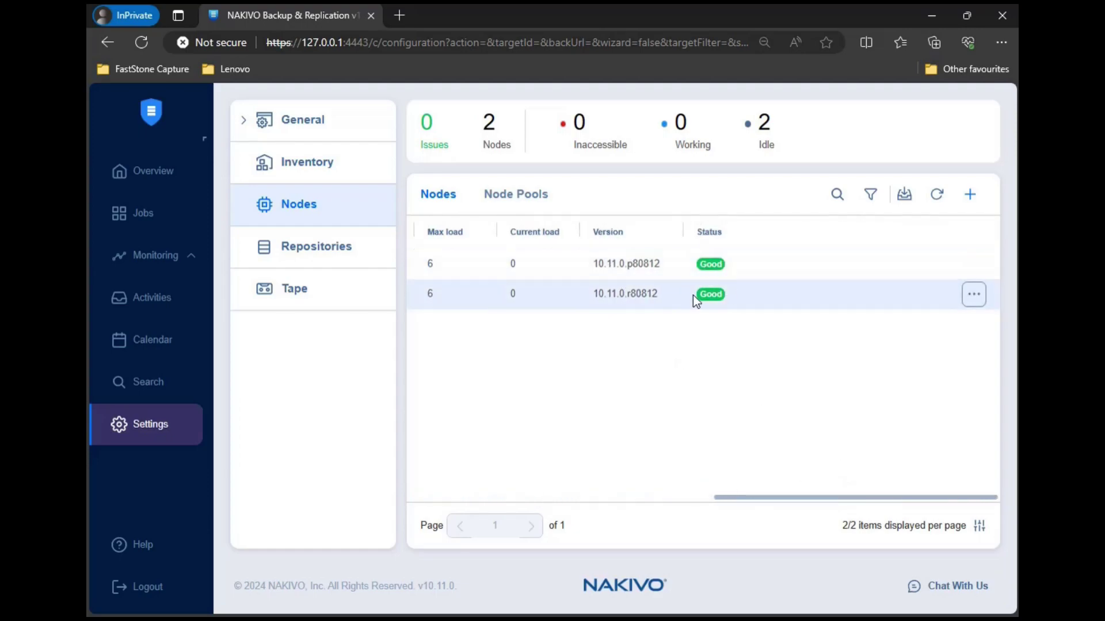
{"action": "left_click_drag", "start_coordinate": [775, 494], "coordinate": [471, 481]}
- Start a new Local Folder backup repository named Iscsi and assign it to the Onboard transporter
{"action": "left_click", "coordinate": [313, 260]}
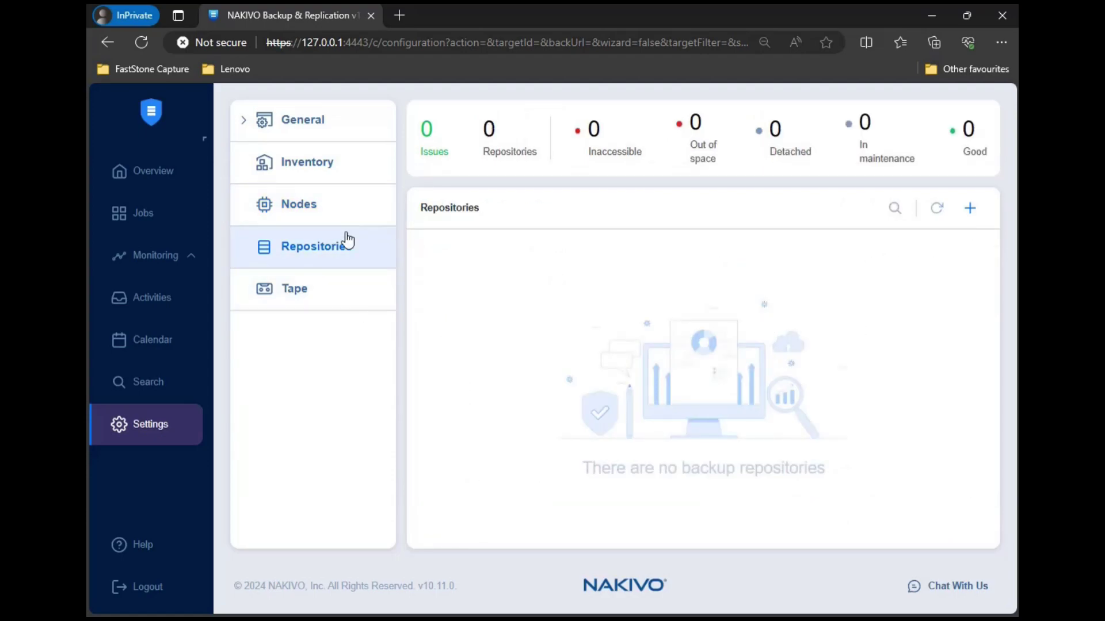
{"action": "left_click", "coordinate": [970, 208]}
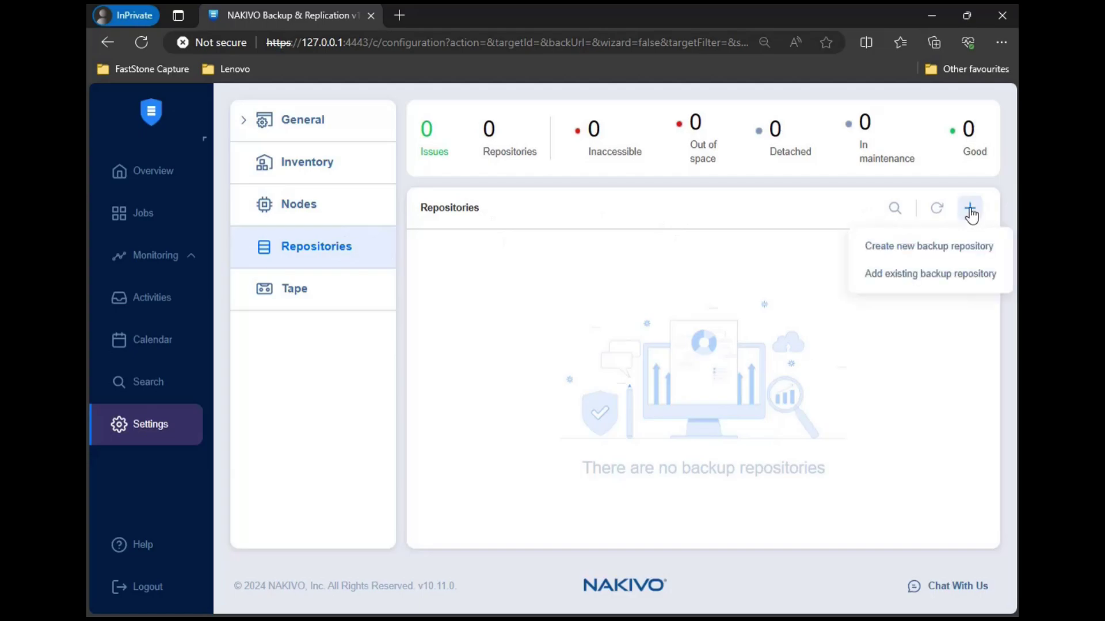
{"action": "left_click", "coordinate": [920, 246]}
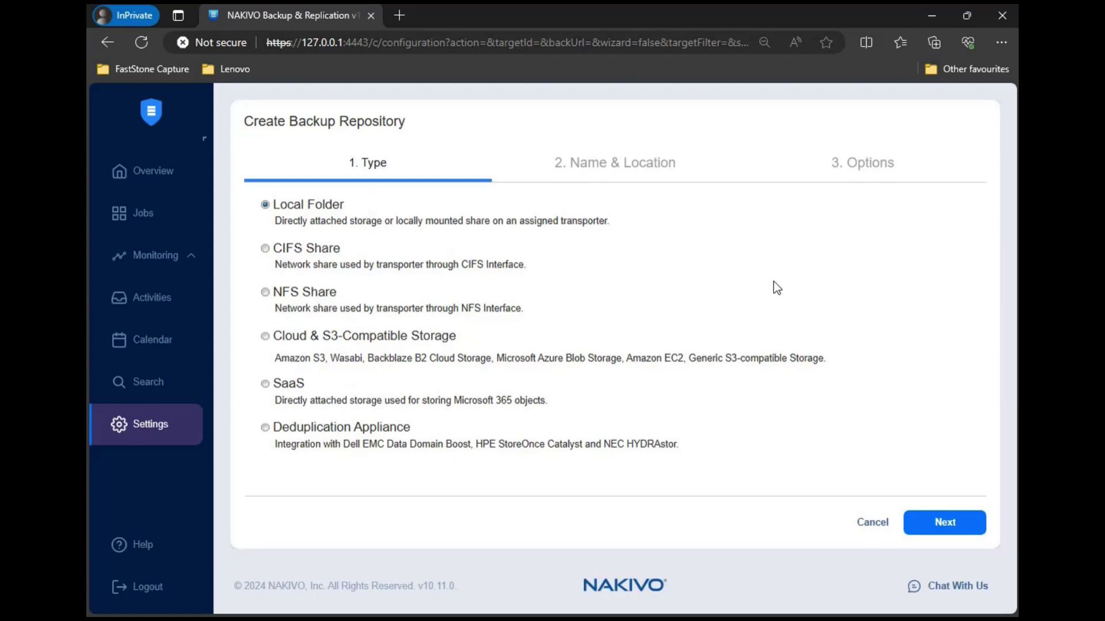
{"action": "left_click", "coordinate": [941, 525]}
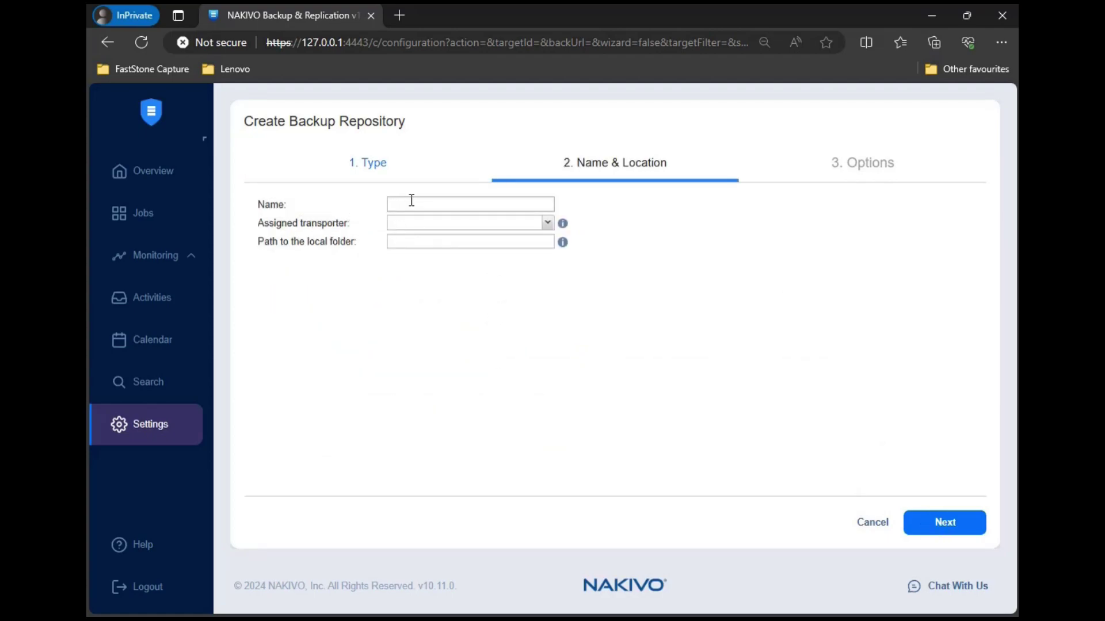
{"action": "type", "text": "Iscsi"}
{"action": "left_click", "coordinate": [545, 224]}
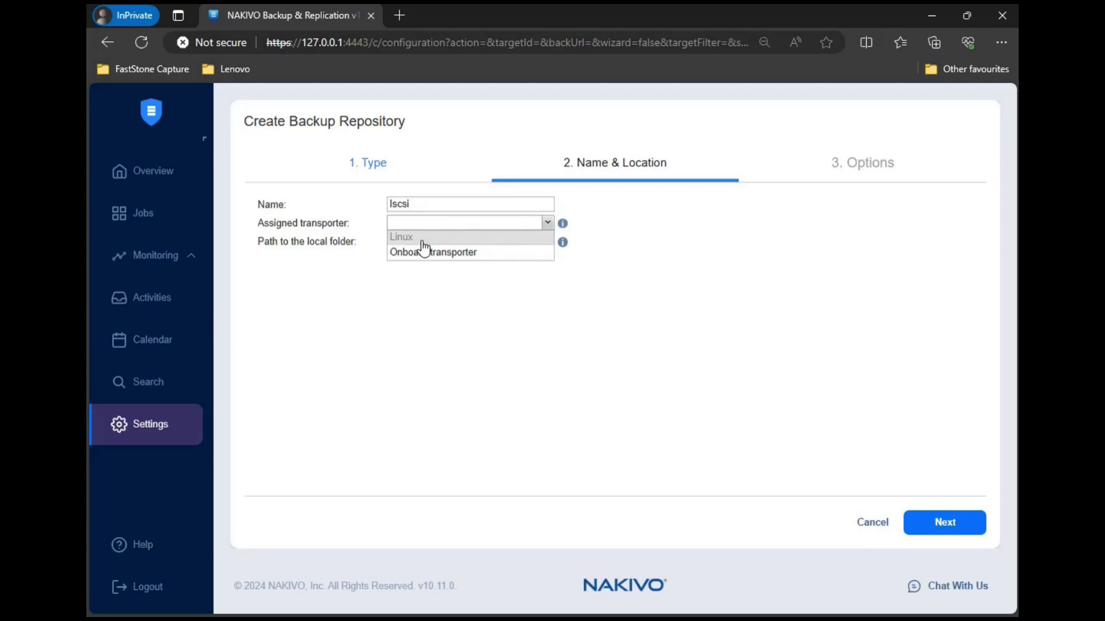
{"action": "left_click", "coordinate": [459, 255]}
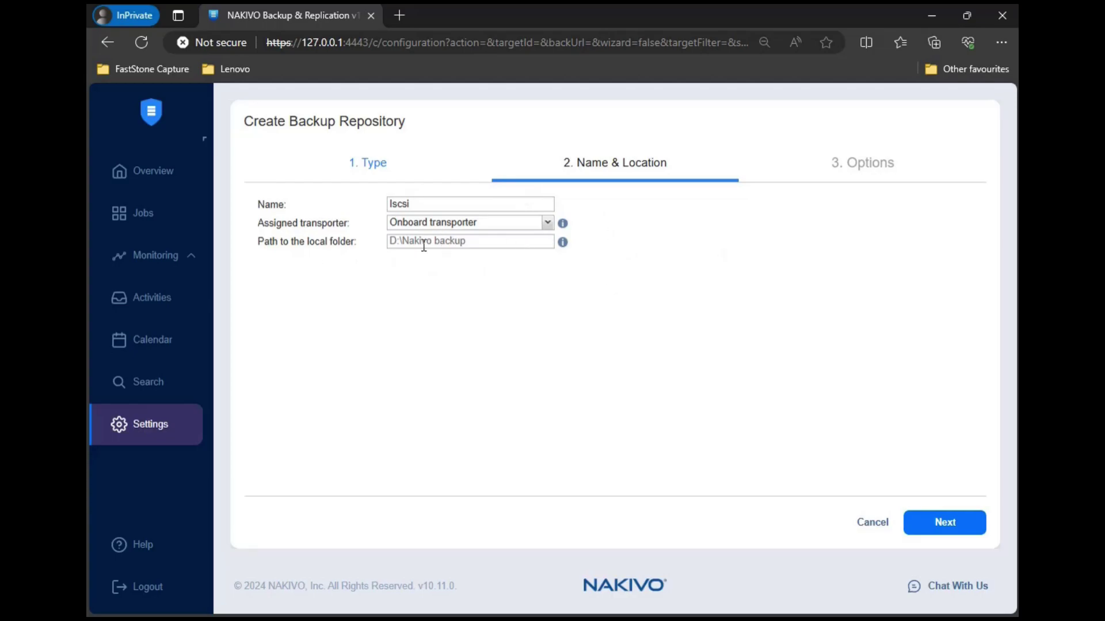
- Copy the path of New Volume (E:) from File Explorer and set the repository's local folder path to E:\
{"action": "key", "text": "super+e"}
{"action": "double_click", "coordinate": [759, 358]}
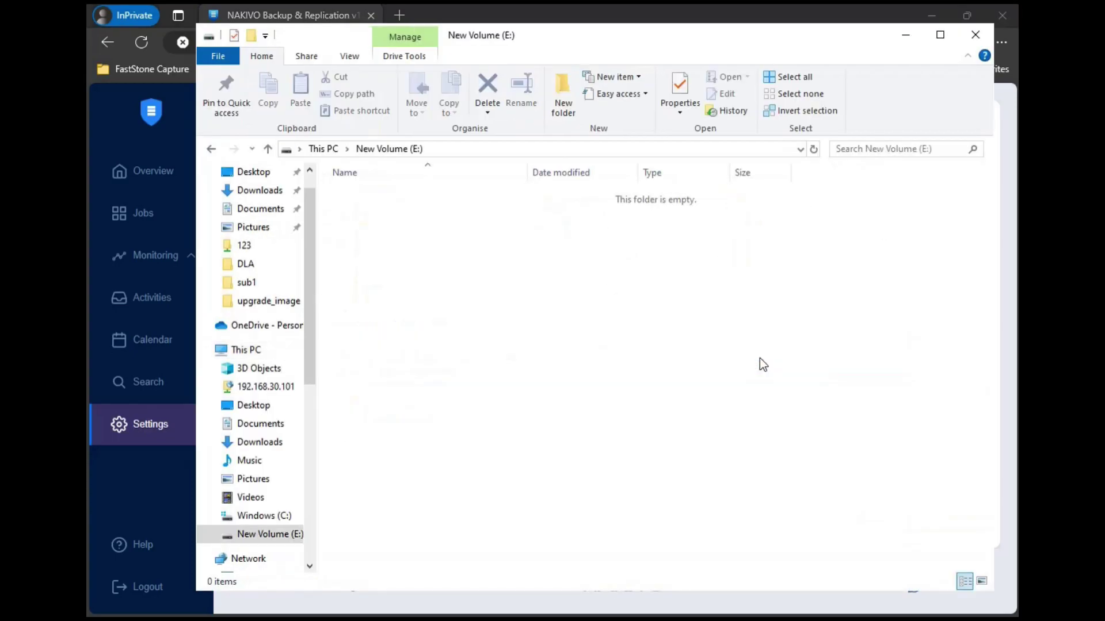
{"action": "left_click", "coordinate": [474, 148]}
{"action": "key", "text": "ctrl+c"}
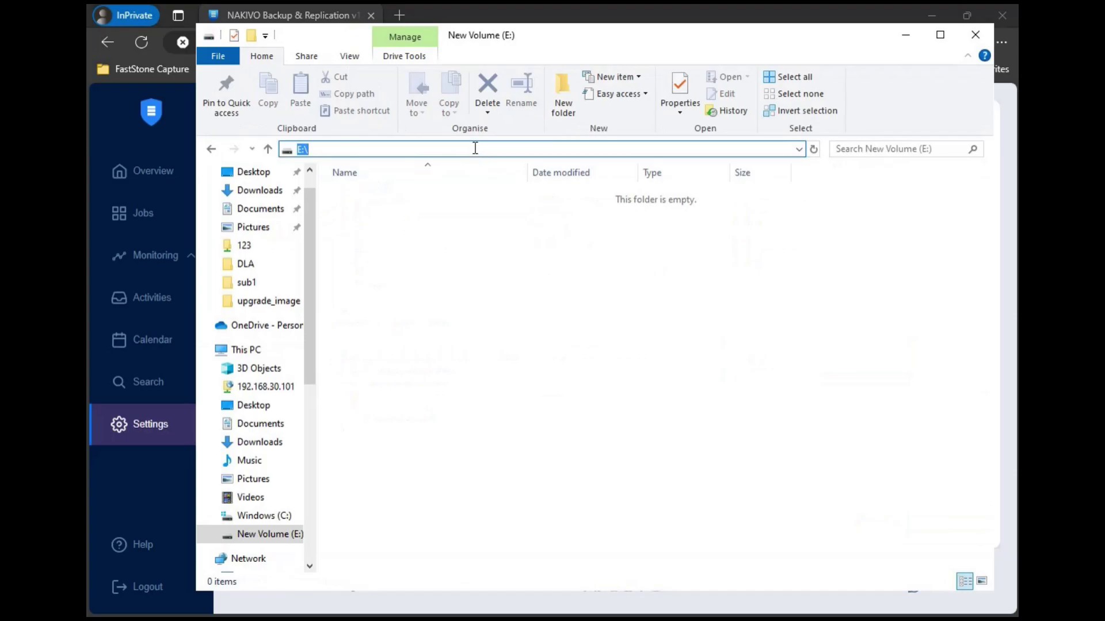
{"action": "left_click", "coordinate": [904, 38]}
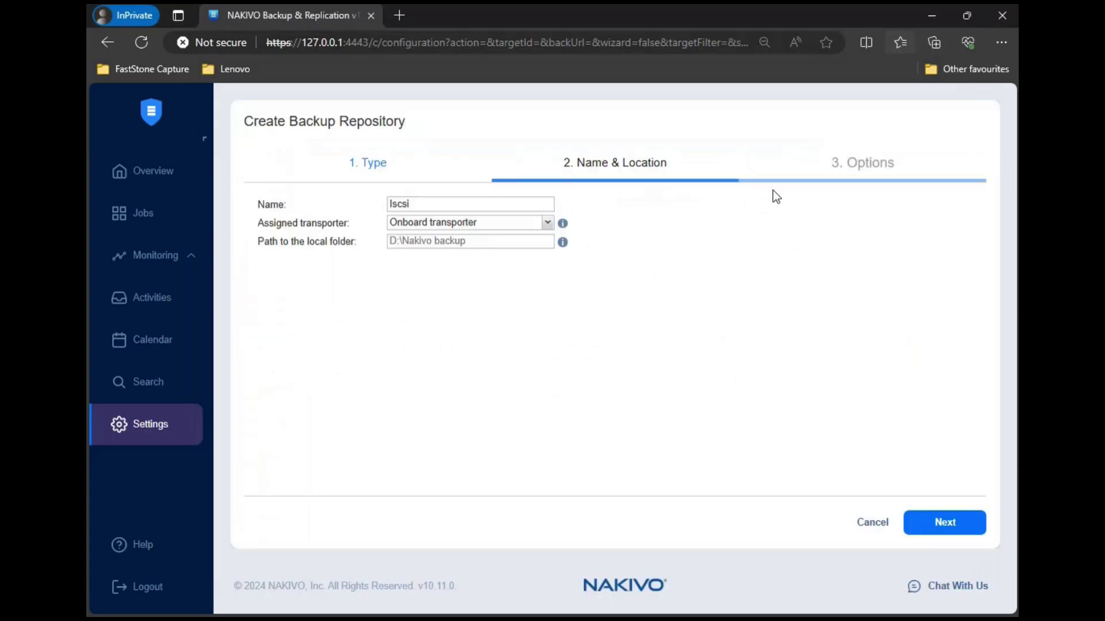
{"action": "left_click", "coordinate": [470, 246]}
{"action": "key", "text": "ctrl+v"}
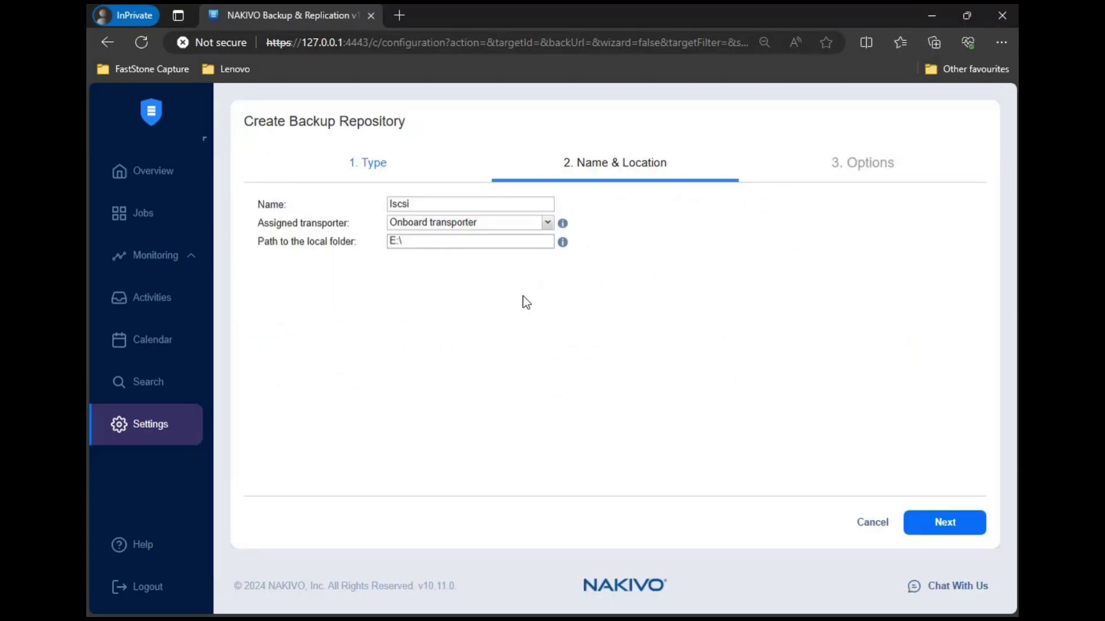
{"action": "left_click", "coordinate": [944, 525]}
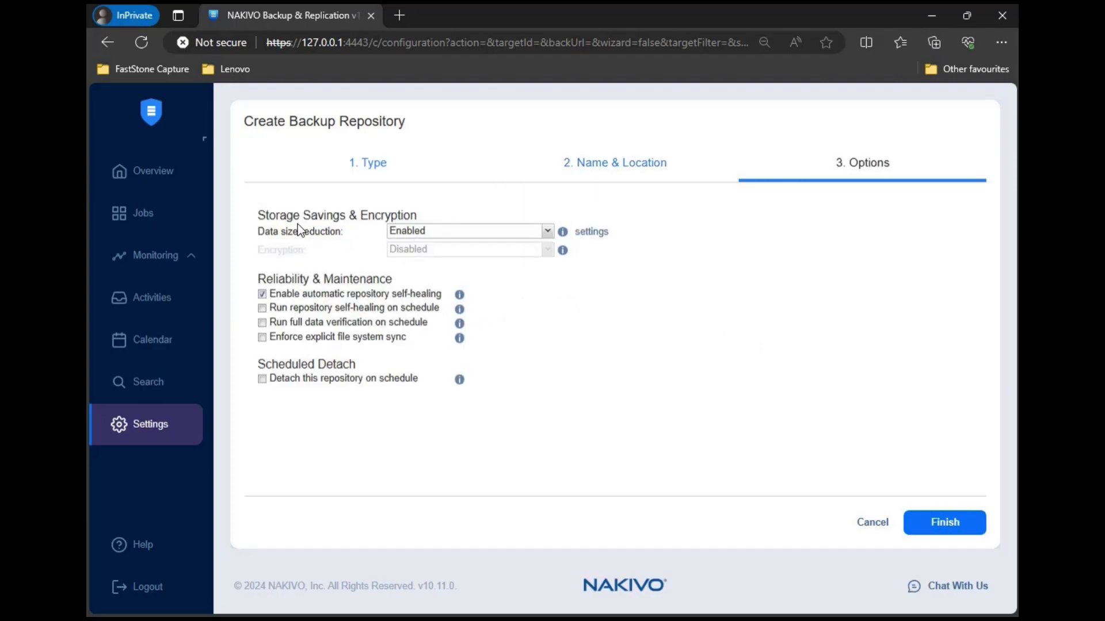
- Keep data size reduction set to Enabled and finish creating the backup repository
{"action": "left_click", "coordinate": [546, 230]}
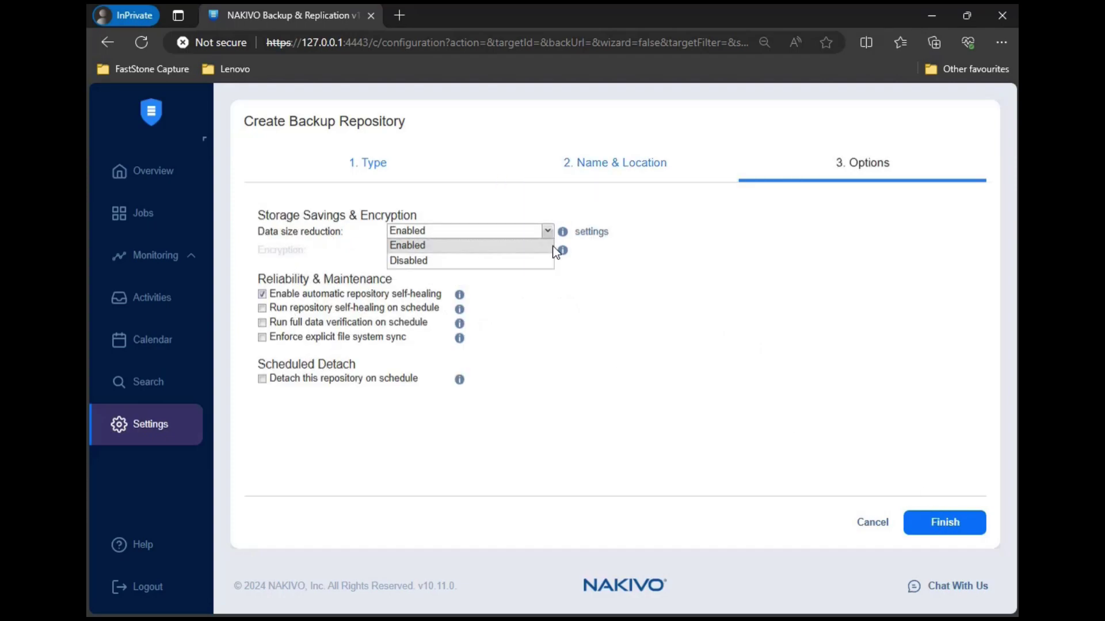
{"action": "left_click", "coordinate": [515, 245]}
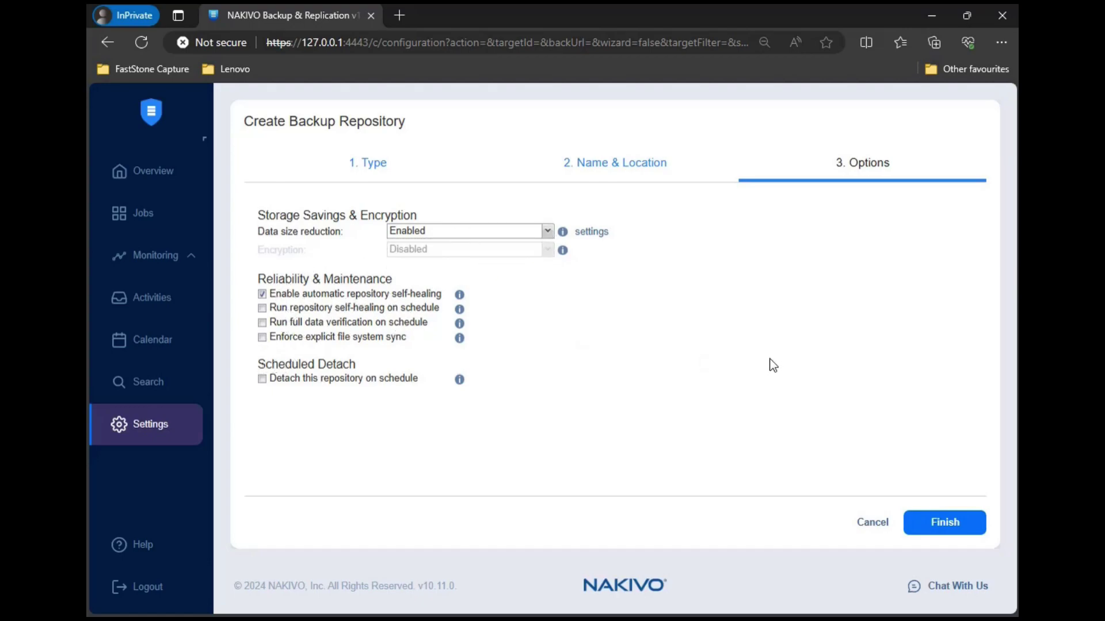
{"action": "left_click", "coordinate": [937, 522]}
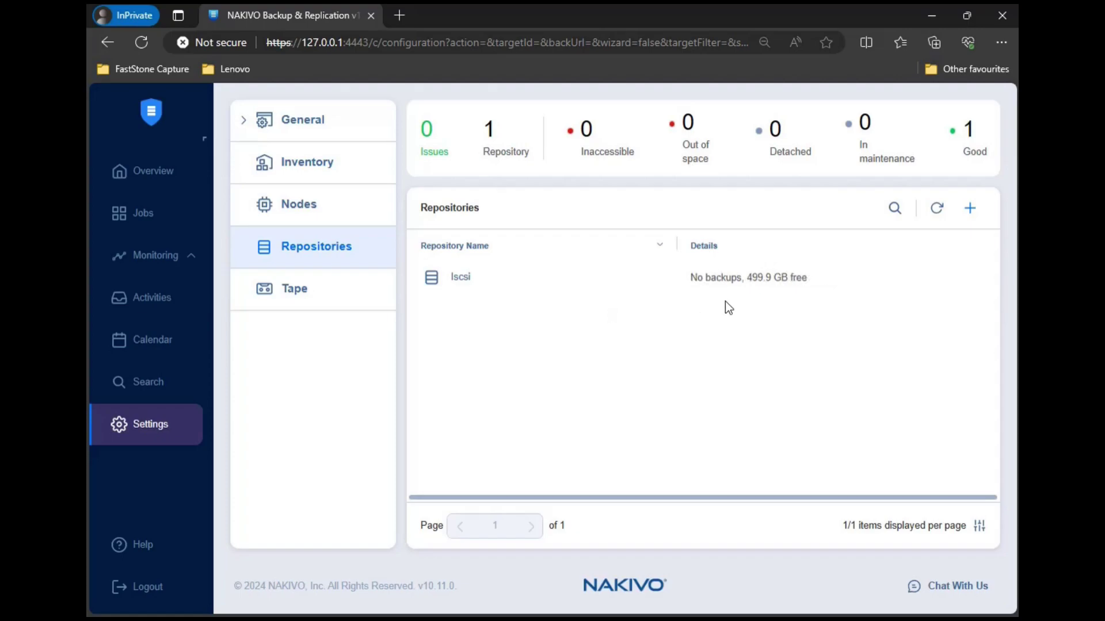
- Create a backup job for a physical machine, select Linux under All Linux machines and proceed to the destination settings
{"action": "mouse_move", "coordinate": [705, 284]}
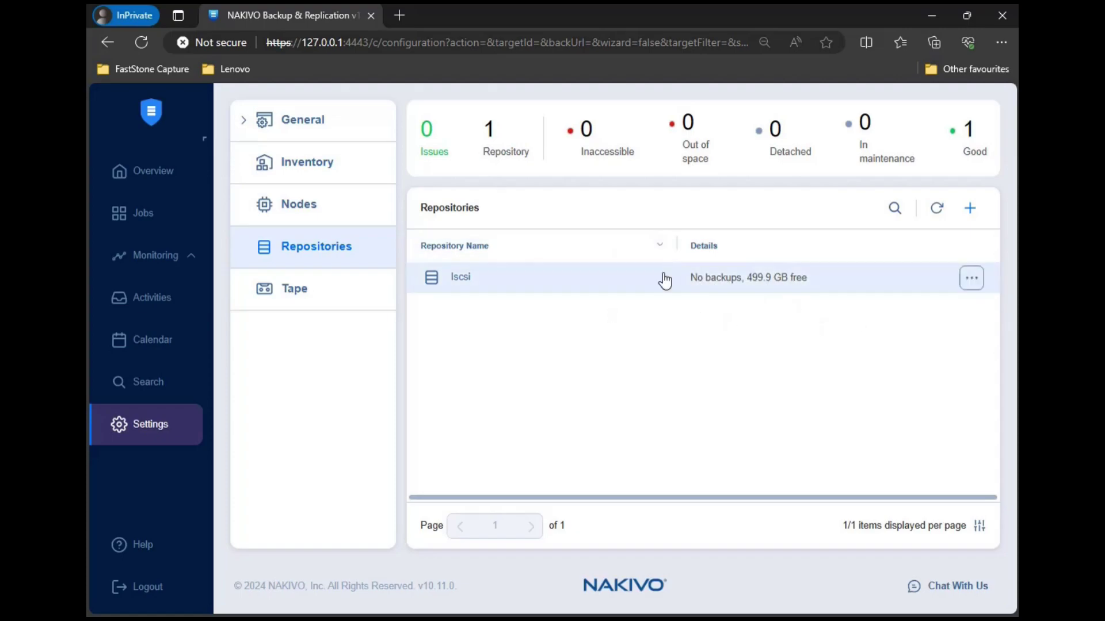
{"action": "left_click", "coordinate": [164, 219]}
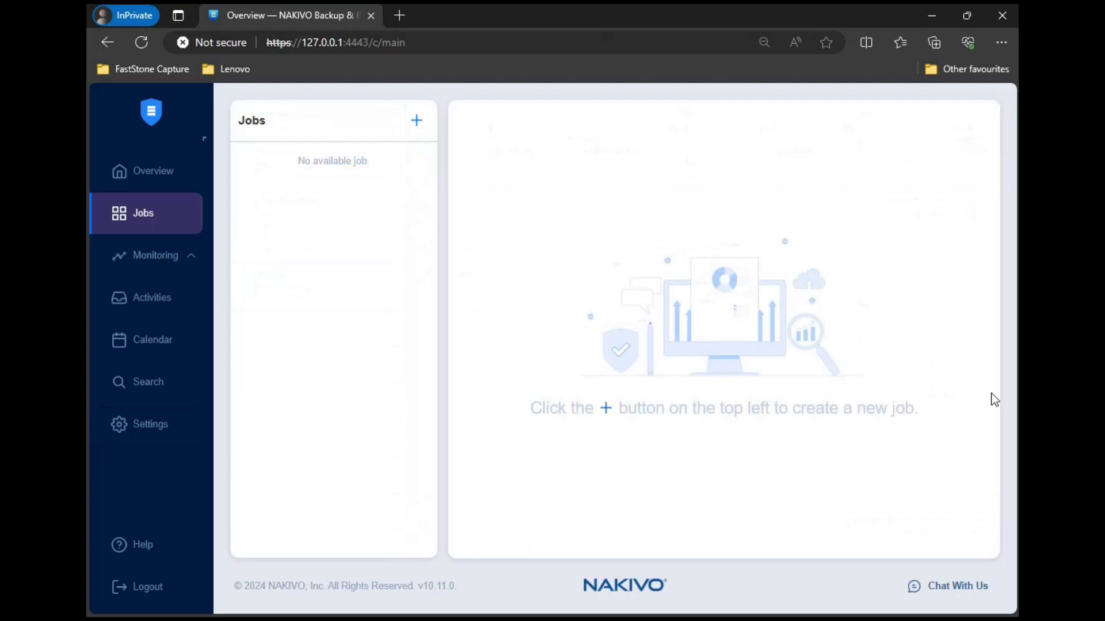
{"action": "left_click", "coordinate": [412, 133]}
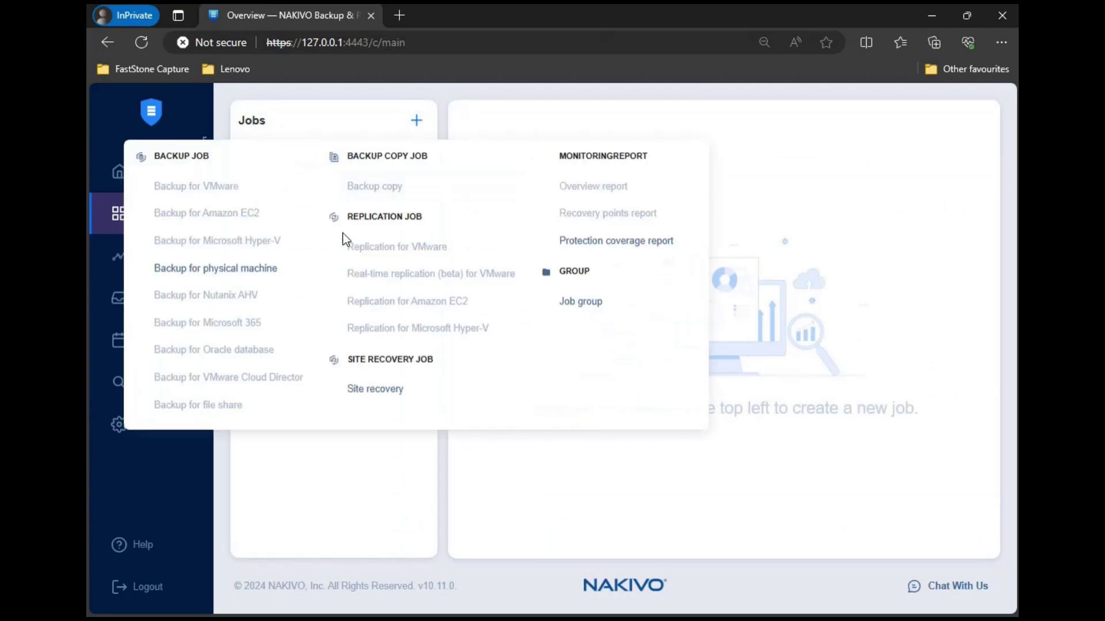
{"action": "left_click", "coordinate": [206, 280]}
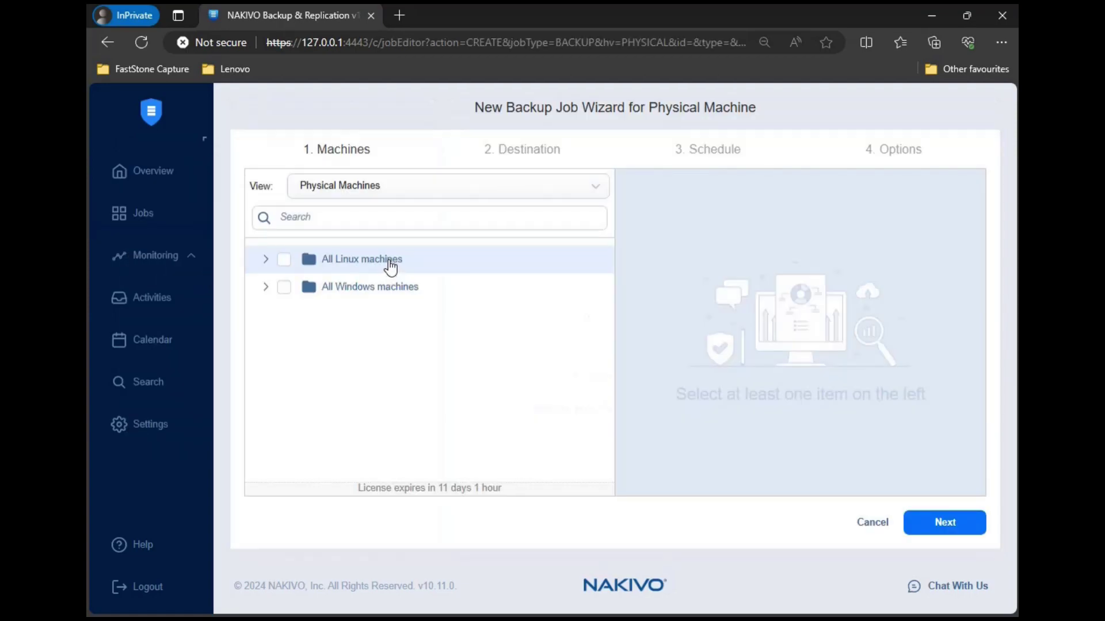
{"action": "left_click", "coordinate": [266, 259]}
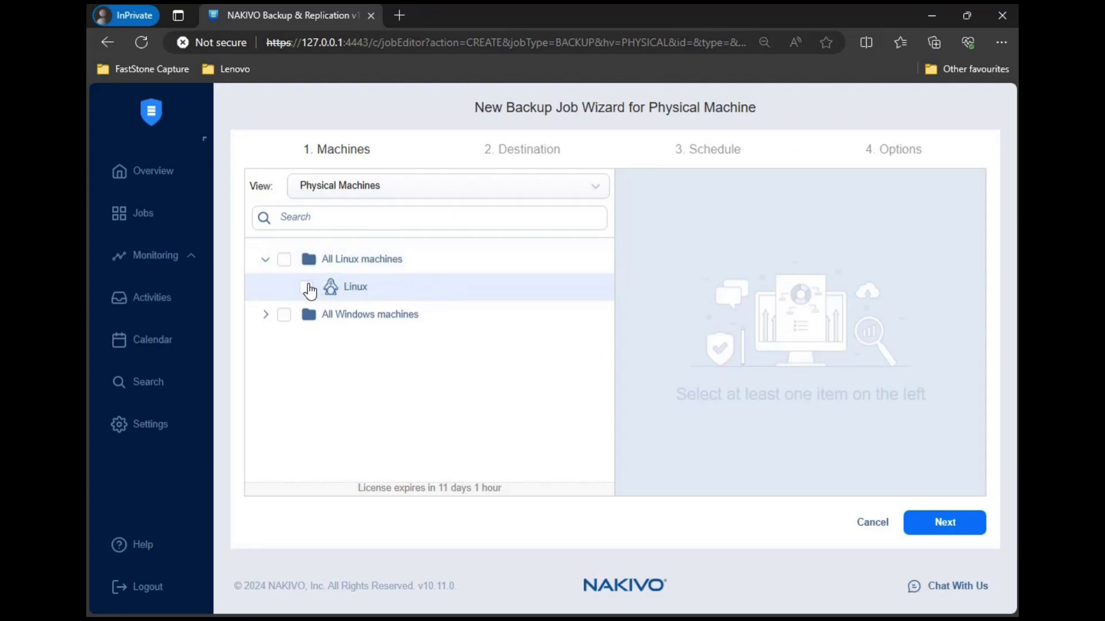
{"action": "left_click", "coordinate": [307, 288]}
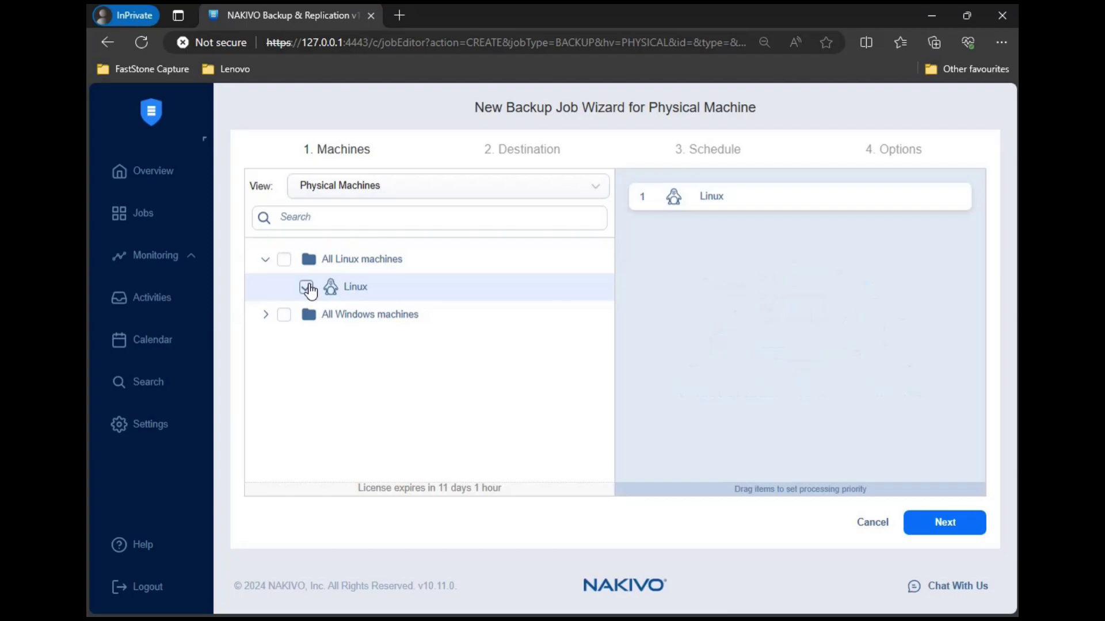
{"action": "left_click", "coordinate": [947, 523]}
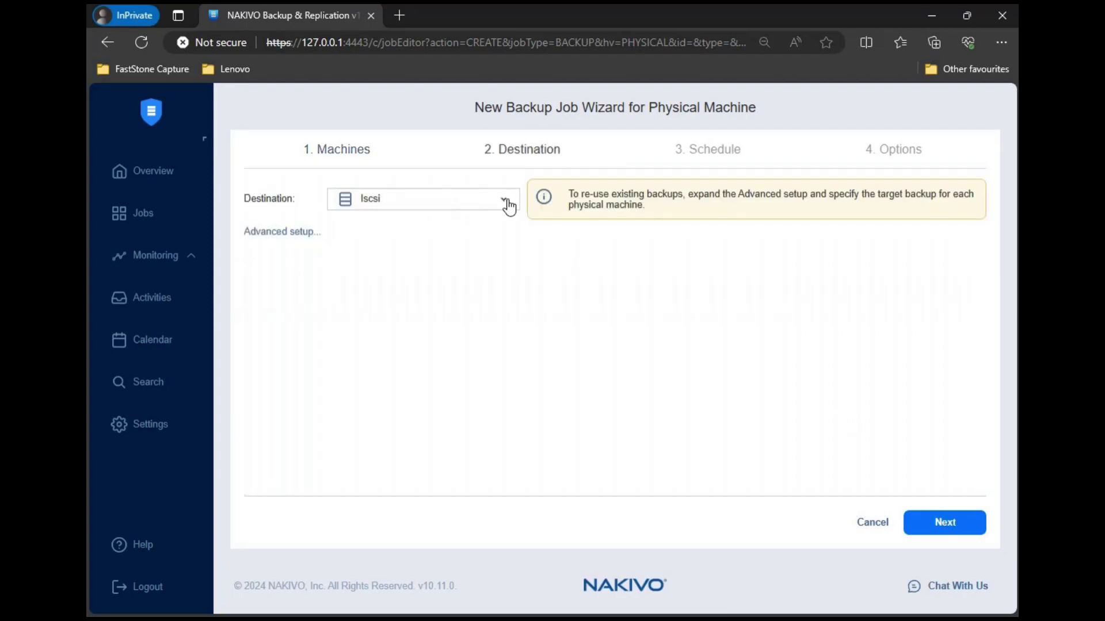
- Select Iscsi as the backup job's destination and proceed to the schedule settings
{"action": "left_click", "coordinate": [509, 206]}
{"action": "left_click", "coordinate": [487, 297]}
{"action": "left_click", "coordinate": [937, 517]}
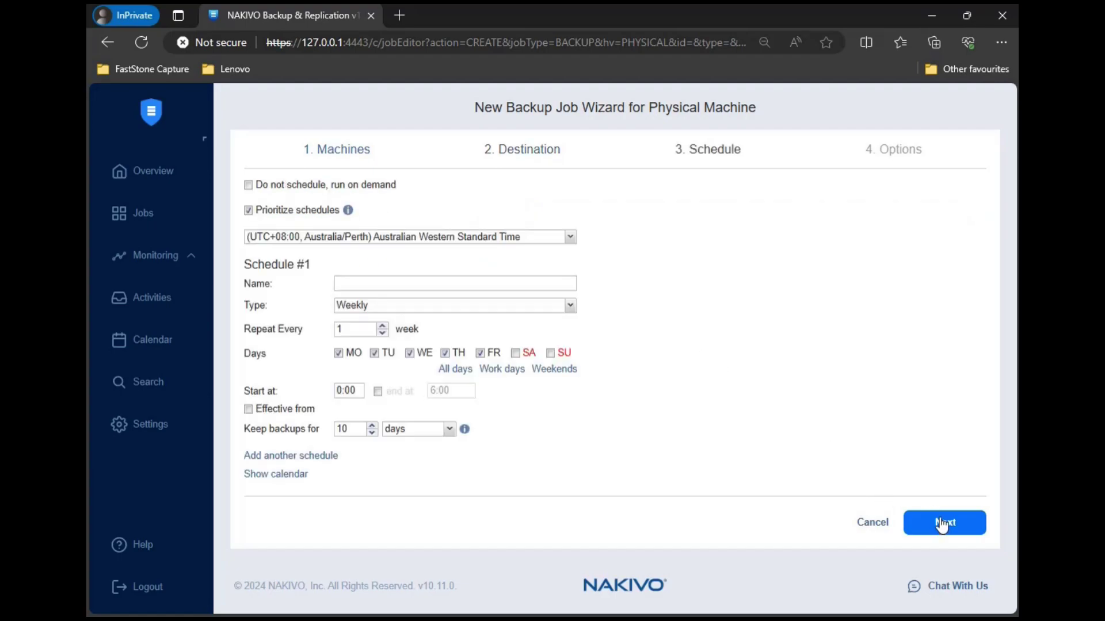
- Name Schedule #1 iscsi job and keep its type set to Weekly
{"action": "left_click", "coordinate": [361, 283]}
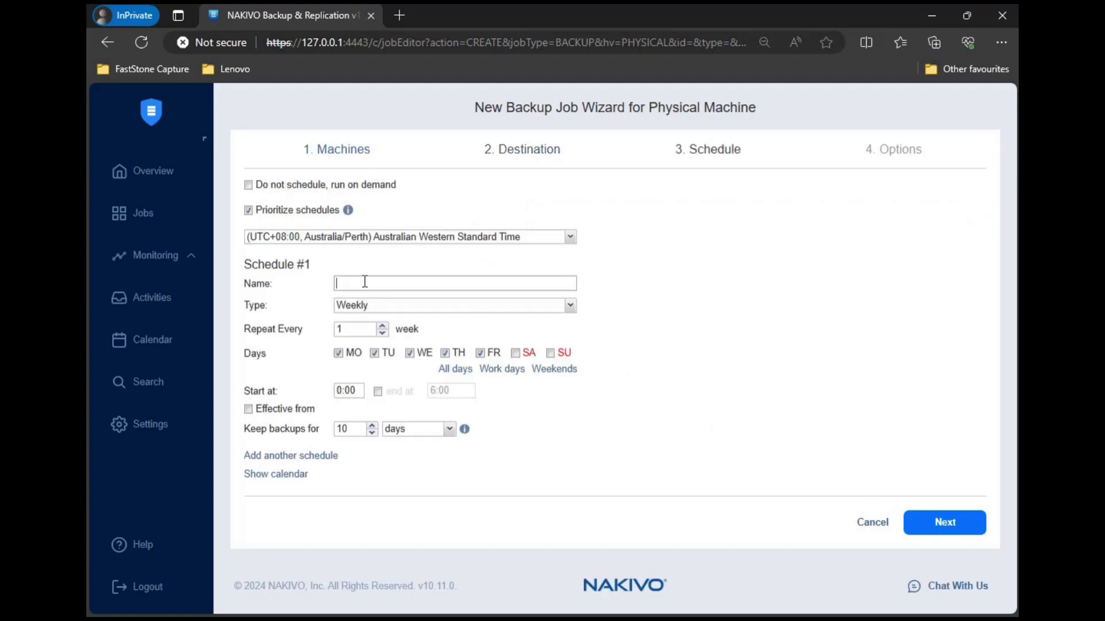
{"action": "type", "text": "iscsi job"}
{"action": "left_click", "coordinate": [367, 306]}
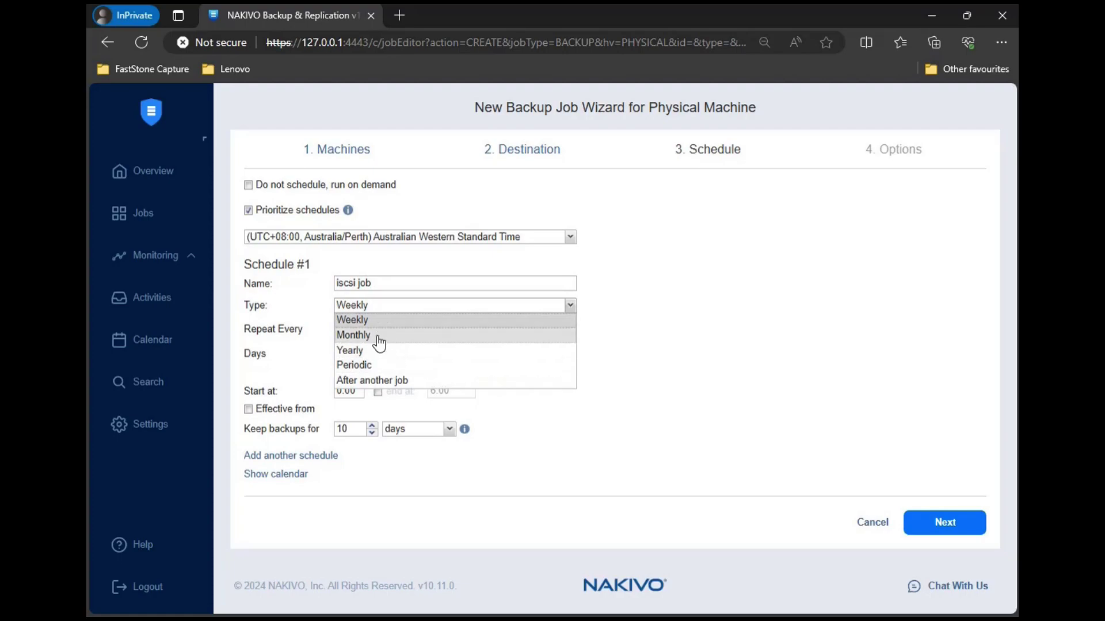
{"action": "left_click", "coordinate": [394, 317]}
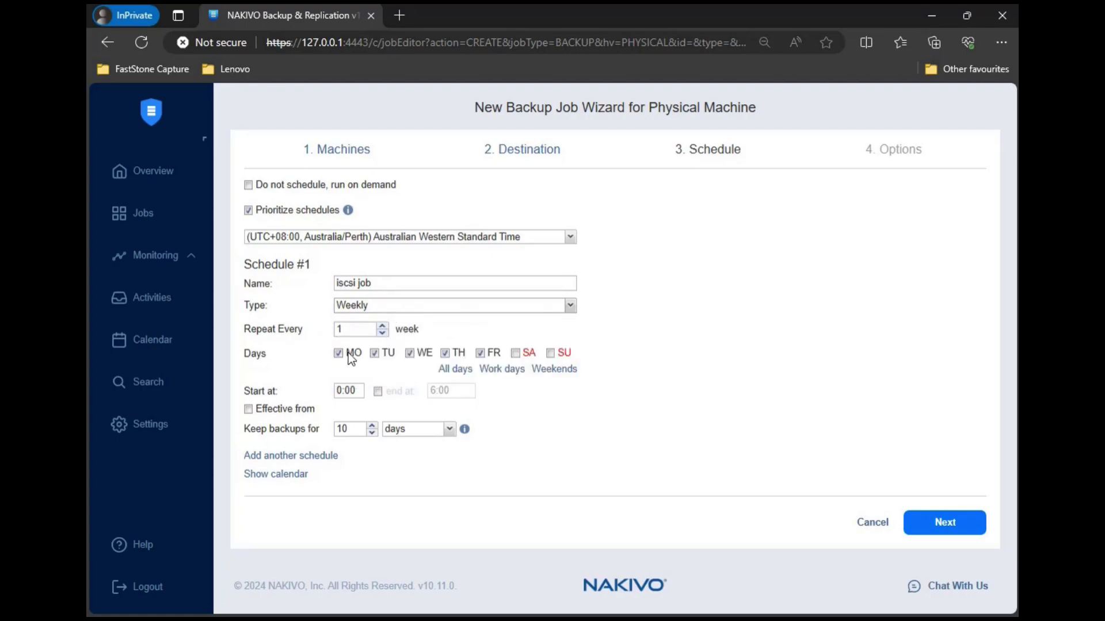
- Add Saturday to the schedule's days, set the time zone to (UTC+08:00, Asia/Hong_Kong) Hong Kong Time and proceed to the job options
{"action": "left_click", "coordinate": [550, 353]}
{"action": "left_click", "coordinate": [515, 354]}
{"action": "left_click", "coordinate": [516, 353]}
{"action": "mouse_move", "coordinate": [463, 430]}
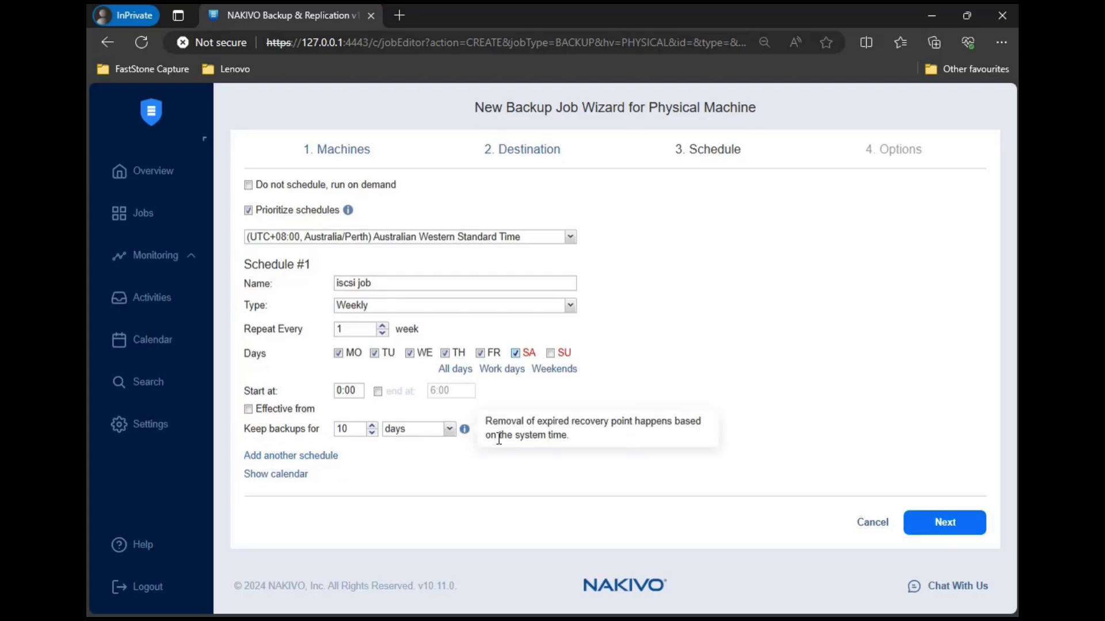
{"action": "left_click", "coordinate": [571, 240]}
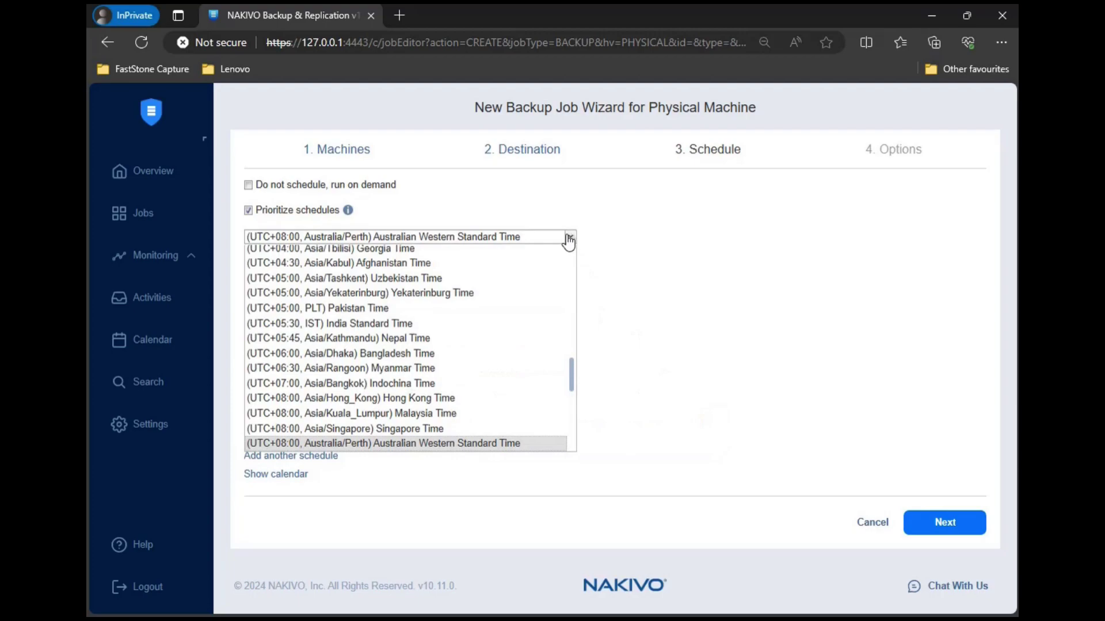
{"action": "left_click", "coordinate": [428, 398]}
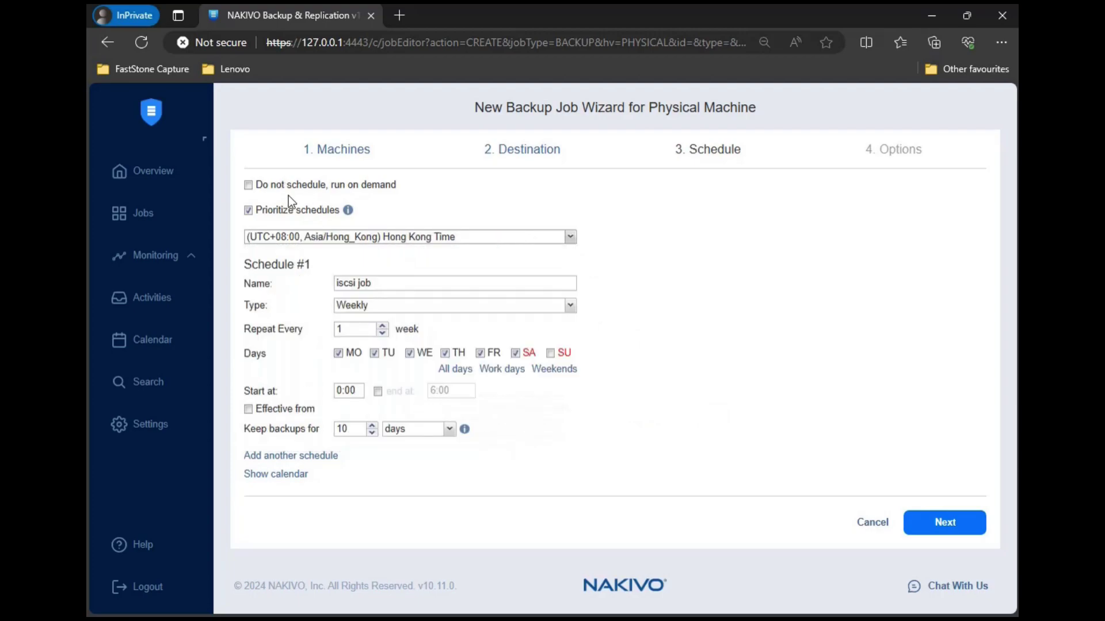
{"action": "left_click", "coordinate": [937, 525]}
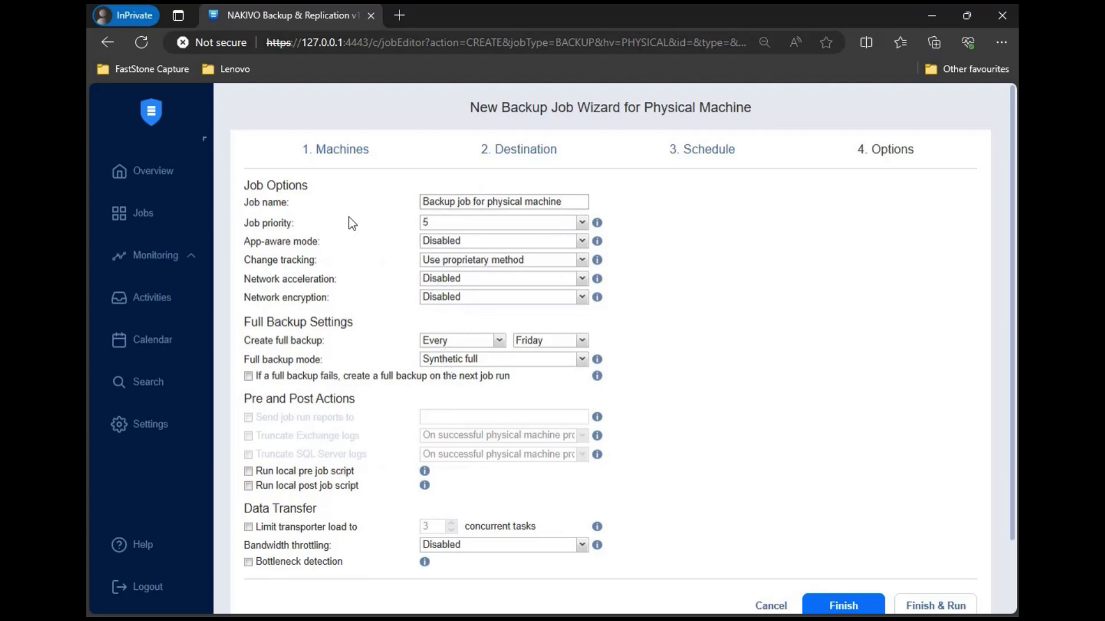
- Review the job options, keep the defaults and finish creating the backup job without running it
{"action": "scroll", "coordinate": [677, 312], "scroll_direction": "down", "scroll_amount": 2}
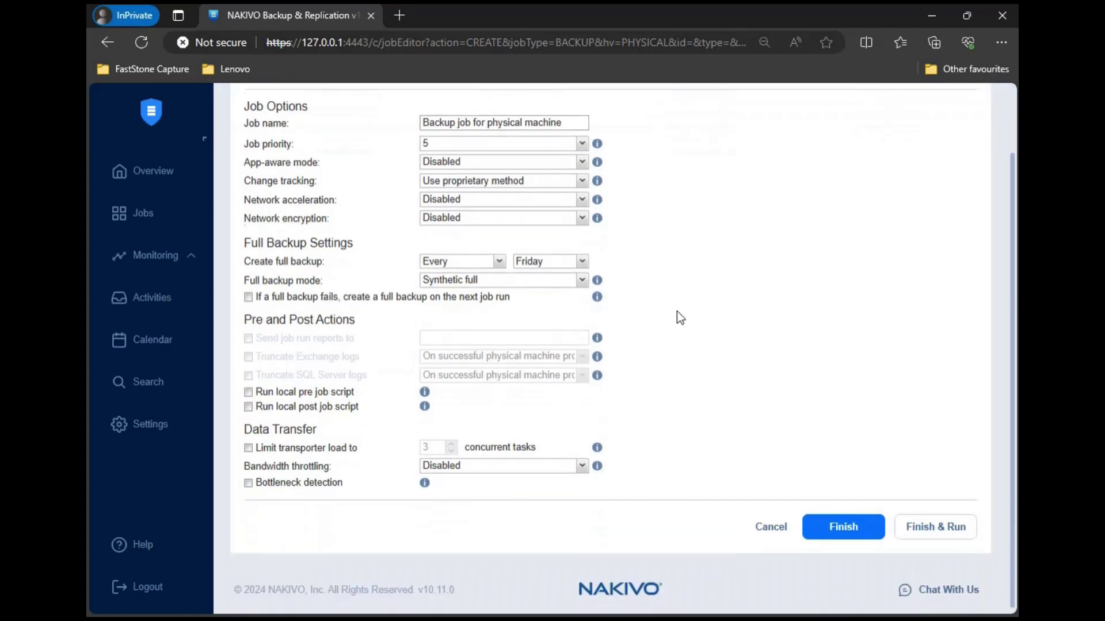
{"action": "scroll", "coordinate": [702, 318], "scroll_direction": "up", "scroll_amount": 2}
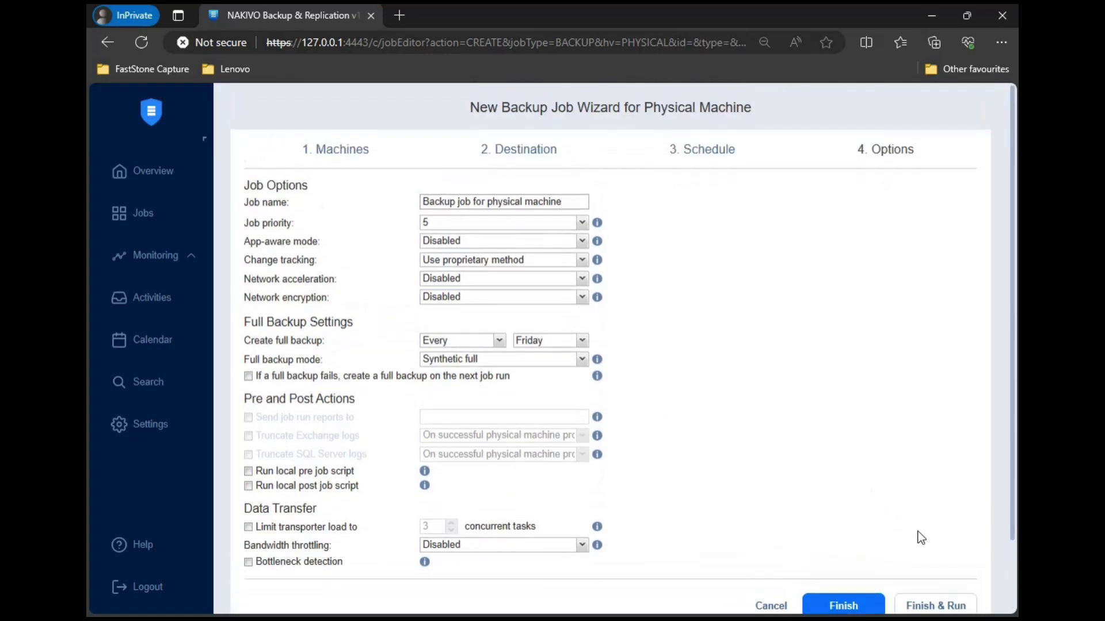
{"action": "scroll", "coordinate": [947, 602], "scroll_direction": "down", "scroll_amount": 2}
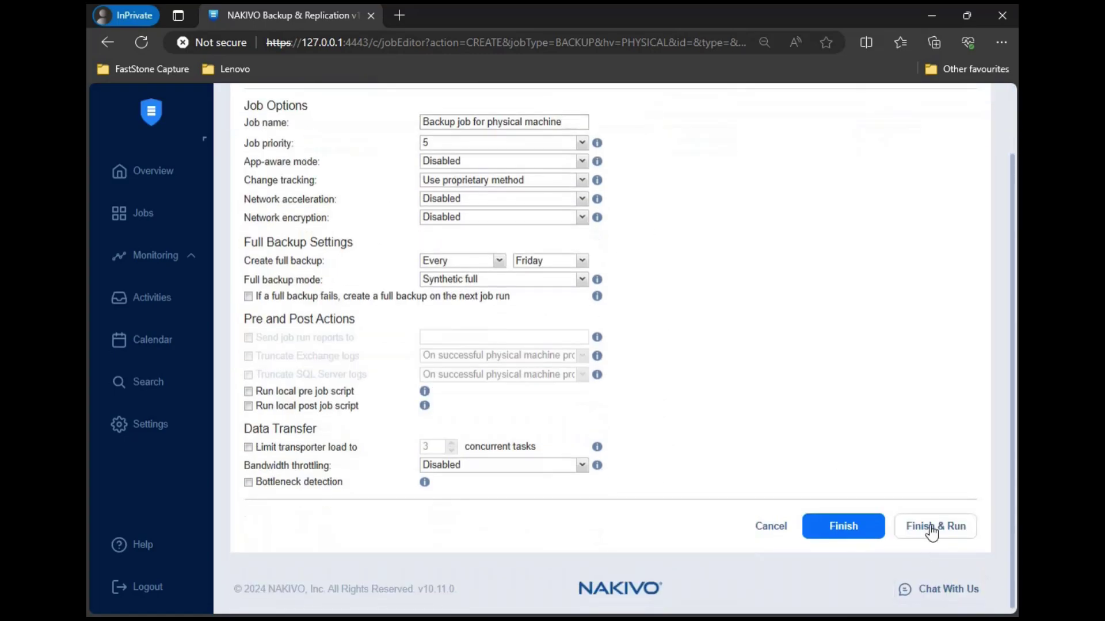
{"action": "scroll", "coordinate": [754, 489], "scroll_direction": "up", "scroll_amount": 2}
{"action": "left_click", "coordinate": [850, 605]}
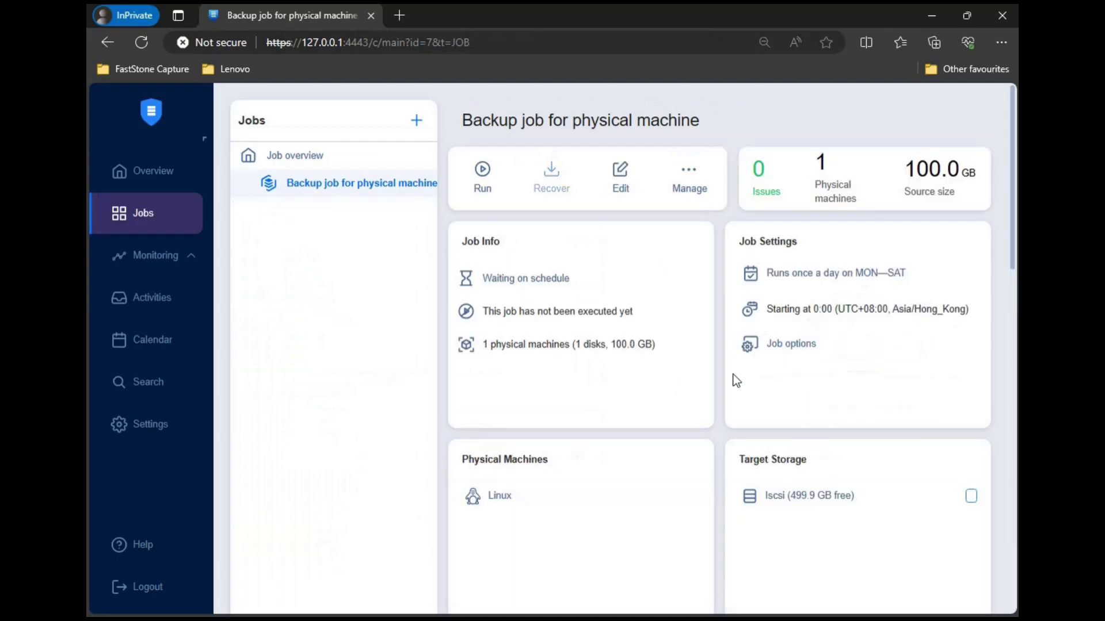
- Run the backup job for all physical machines using the iscsi job weekly schedule
{"action": "scroll", "coordinate": [746, 268], "scroll_direction": "down", "scroll_amount": 2}
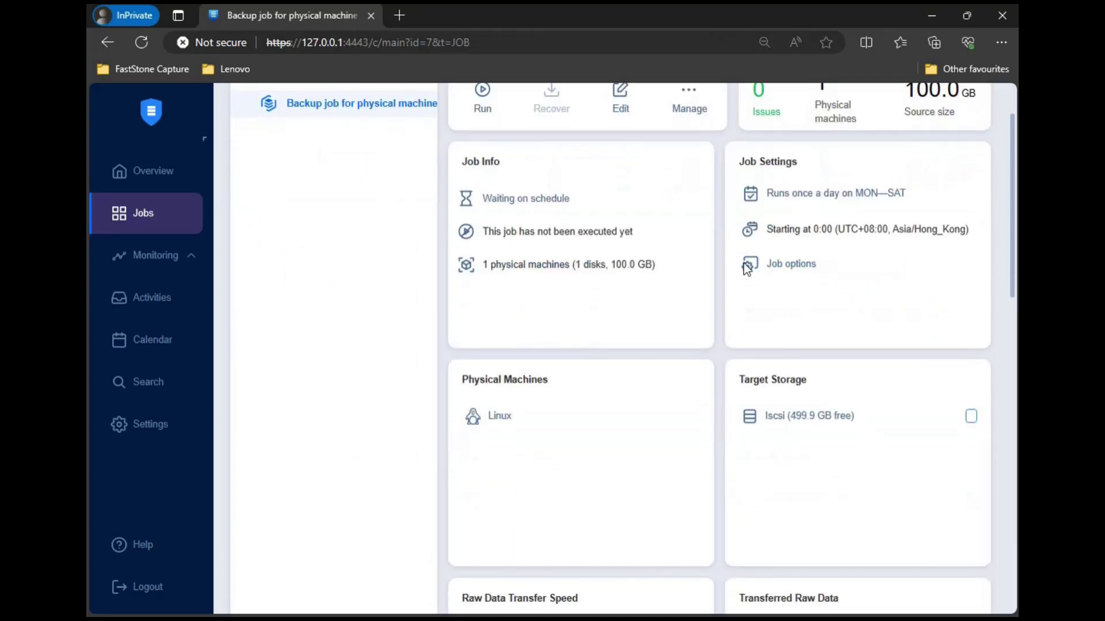
{"action": "scroll", "coordinate": [828, 365], "scroll_direction": "down", "scroll_amount": 10}
{"action": "scroll", "coordinate": [690, 375], "scroll_direction": "up", "scroll_amount": 12}
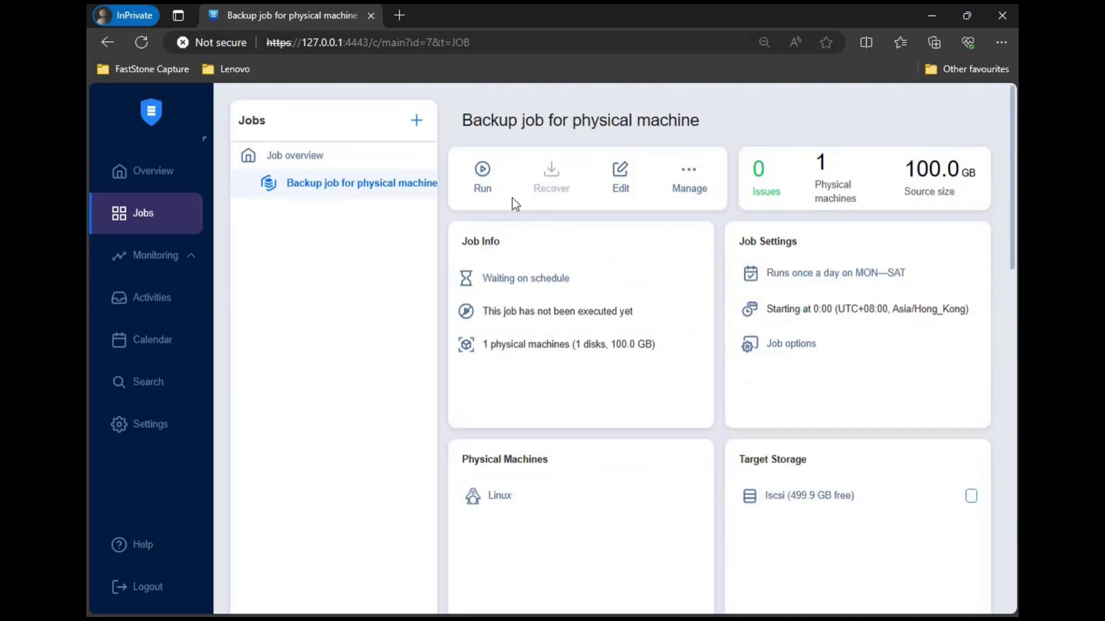
{"action": "left_click", "coordinate": [477, 172]}
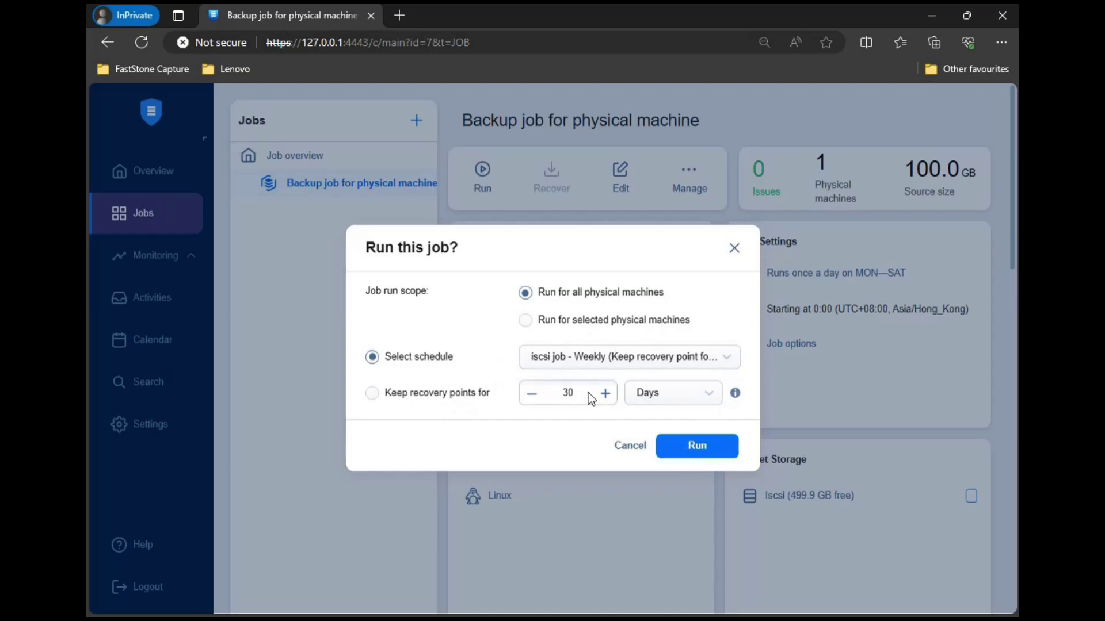
{"action": "left_click", "coordinate": [717, 447]}
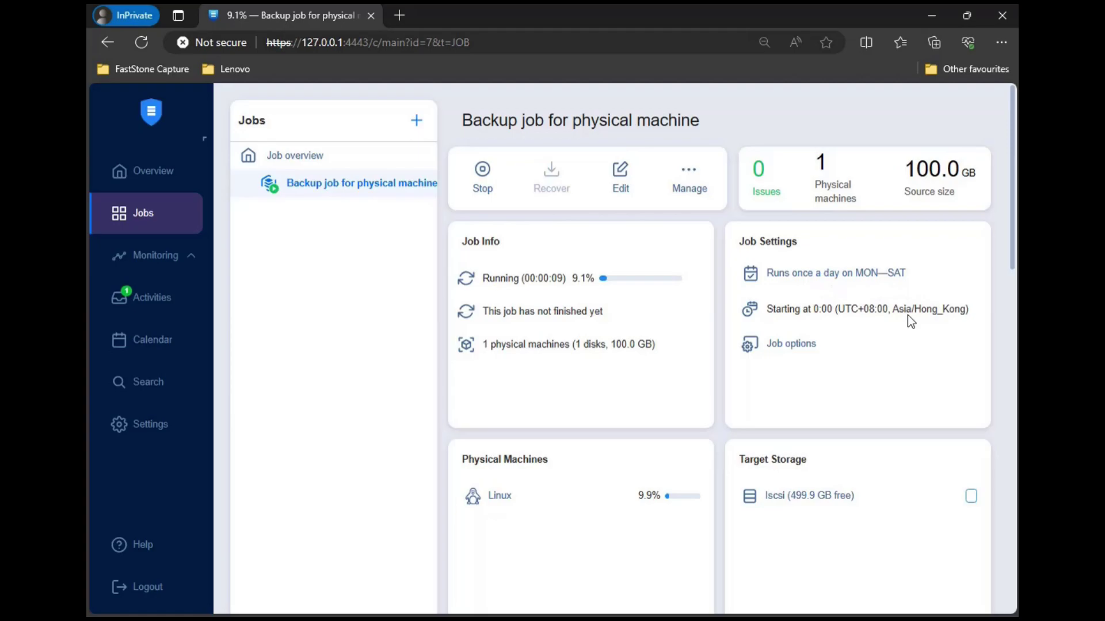
- Switch to File Explorer and check the contents of the NakivoBackup folder on New Volume (E:), and minimize the window
{"action": "key", "text": "alt+Tab"}
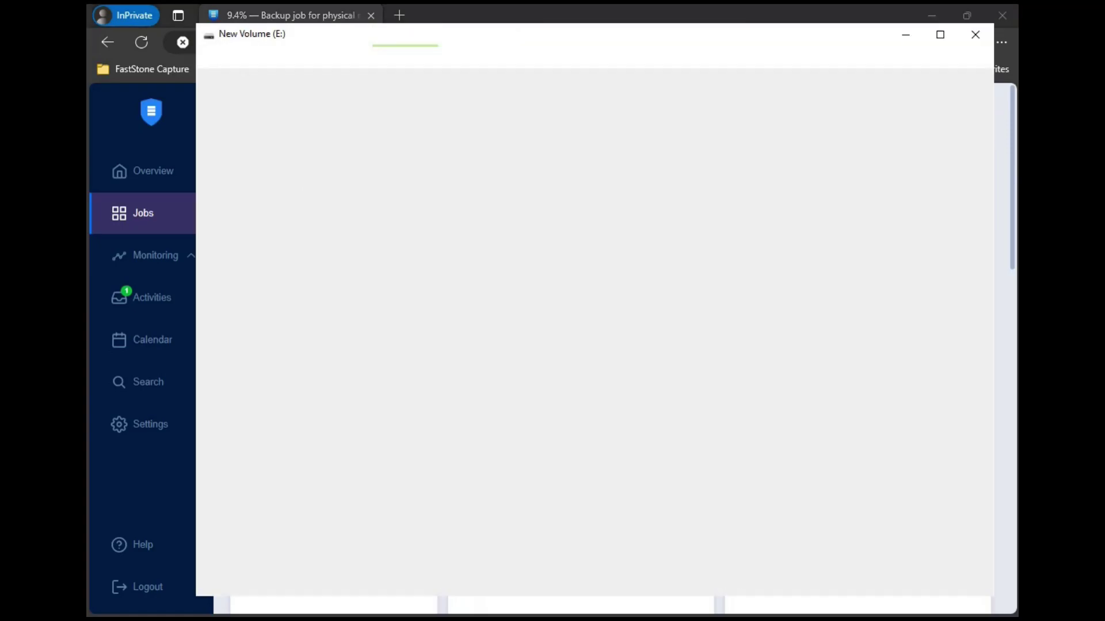
{"action": "left_click", "coordinate": [323, 148]}
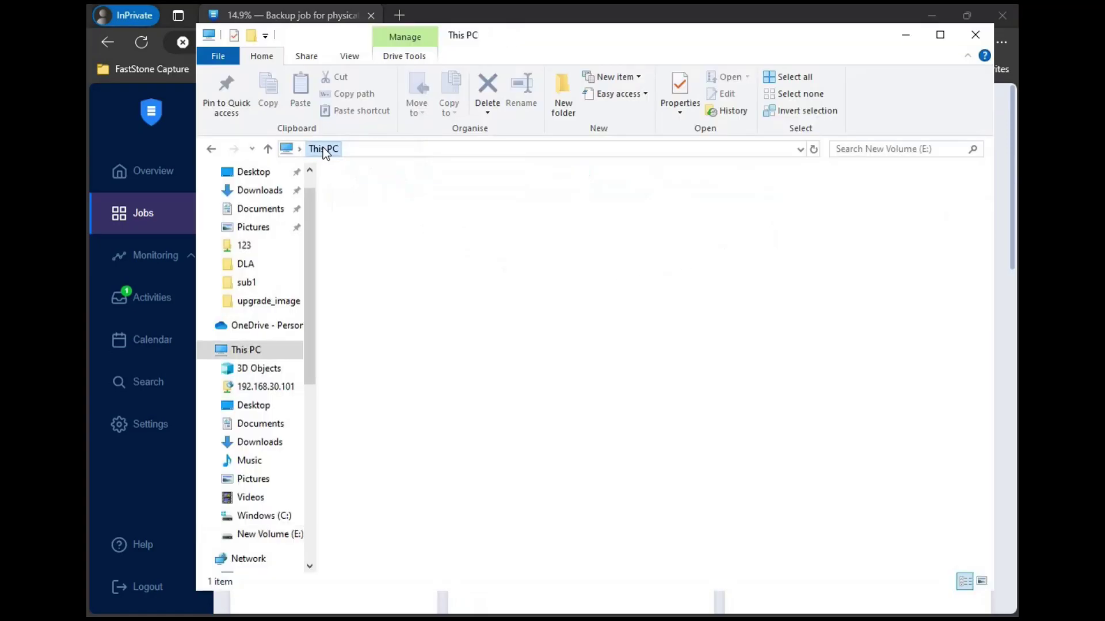
{"action": "double_click", "coordinate": [806, 343]}
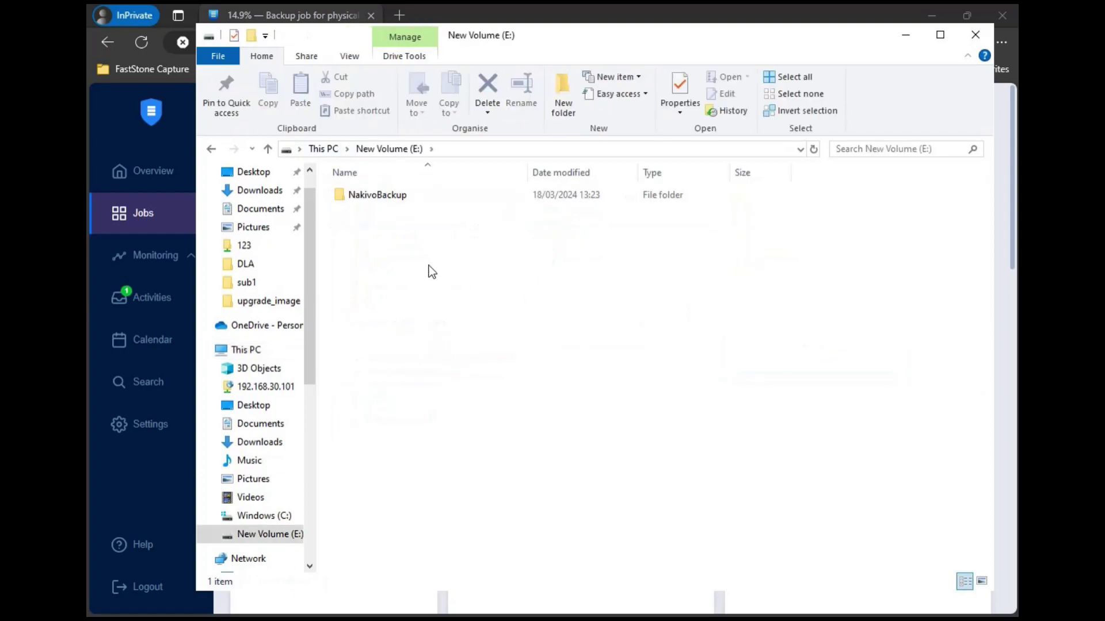
{"action": "double_click", "coordinate": [427, 196]}
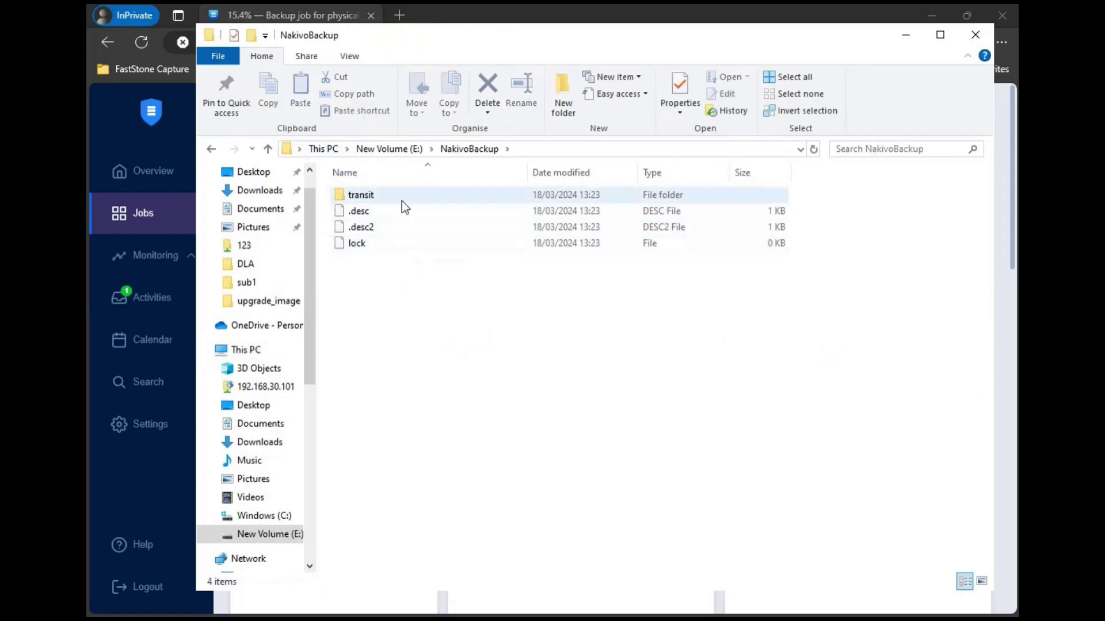
{"action": "left_click", "coordinate": [389, 150]}
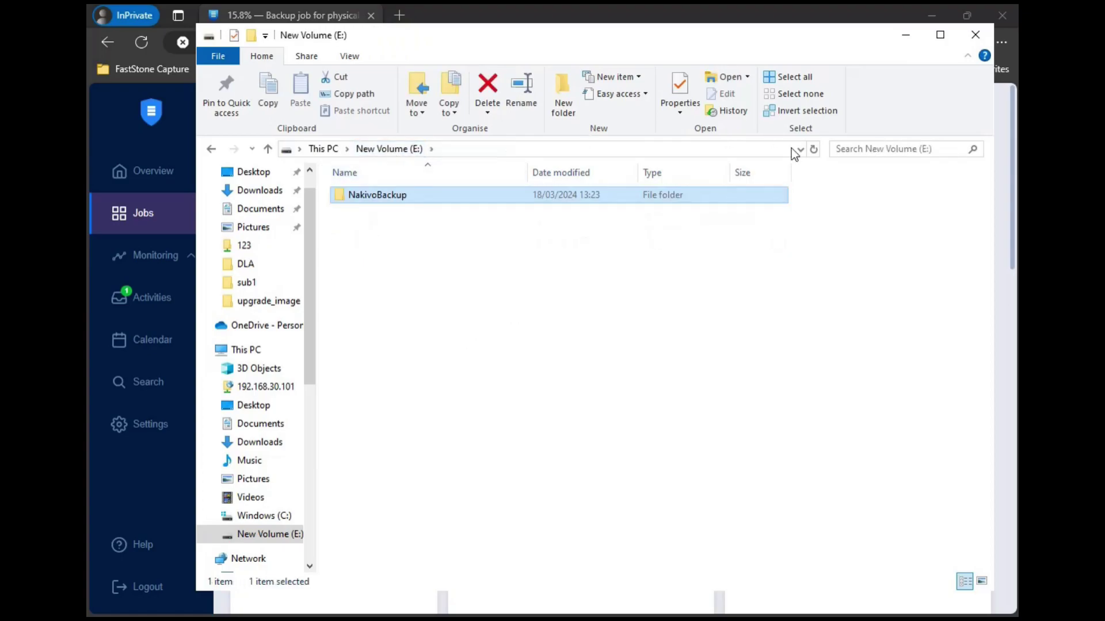
{"action": "left_click", "coordinate": [905, 35]}
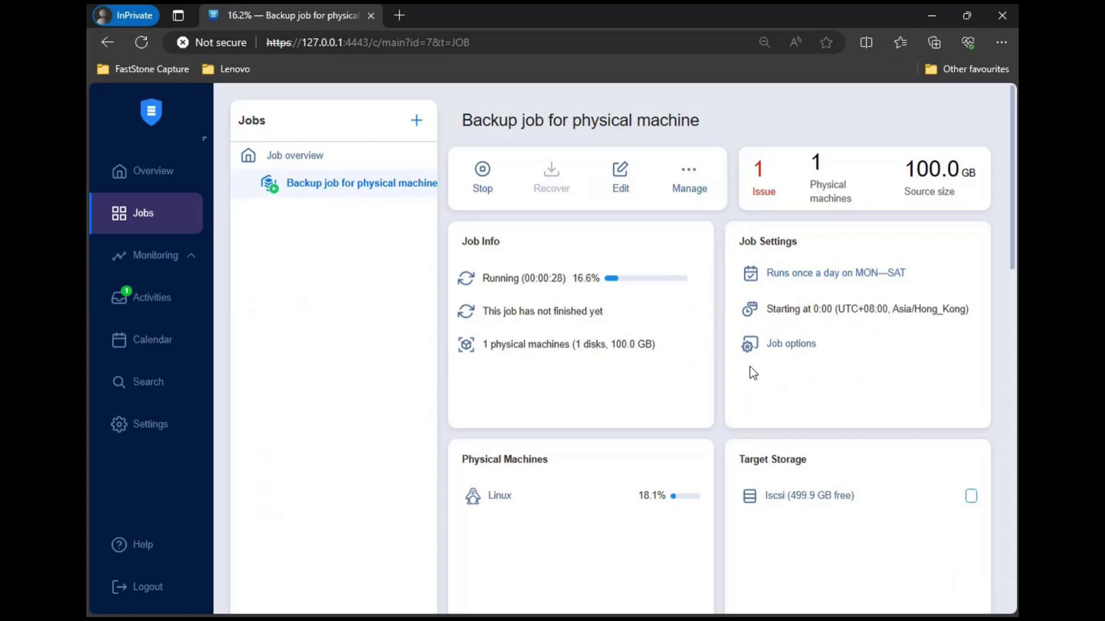
- Examine the running backup job's transporters and event list on its dashboard
{"action": "scroll", "coordinate": [754, 371], "scroll_direction": "down", "scroll_amount": 4}
{"action": "scroll", "coordinate": [800, 388], "scroll_direction": "down", "scroll_amount": 12}
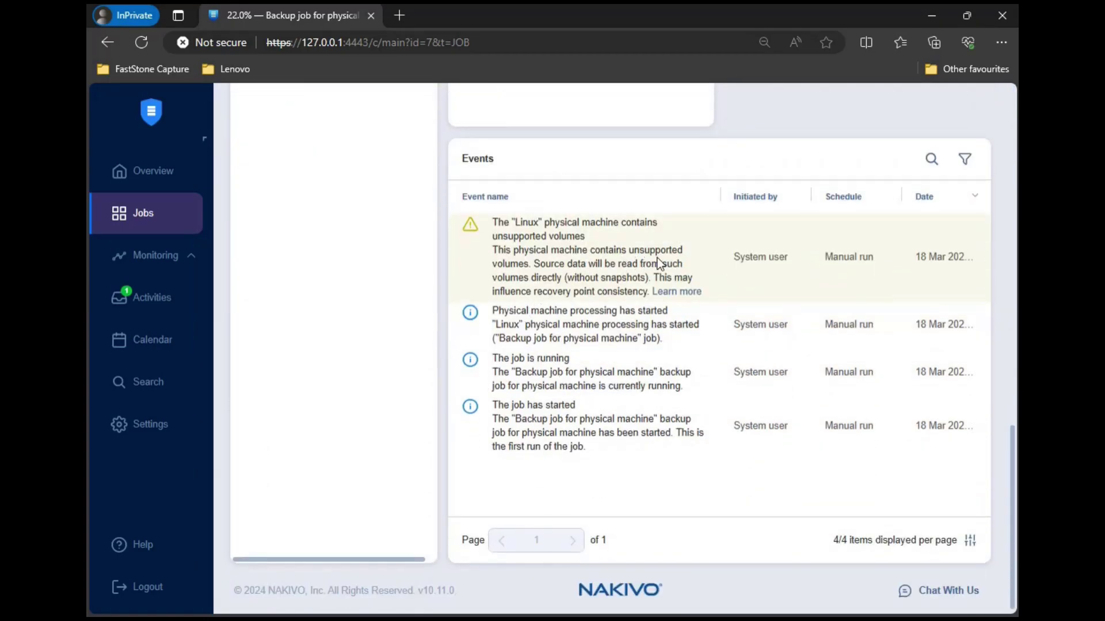
{"action": "scroll", "coordinate": [857, 368], "scroll_direction": "down", "scroll_amount": 1}
{"action": "scroll", "coordinate": [838, 424], "scroll_direction": "up", "scroll_amount": 12}
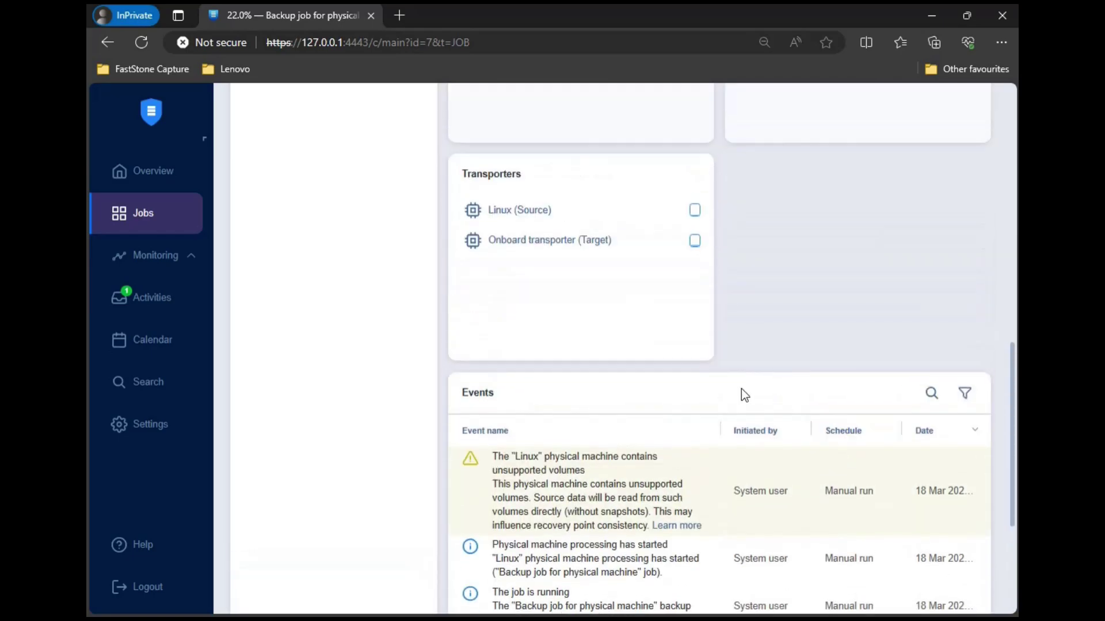
{"action": "scroll", "coordinate": [661, 311], "scroll_direction": "up", "scroll_amount": 4}
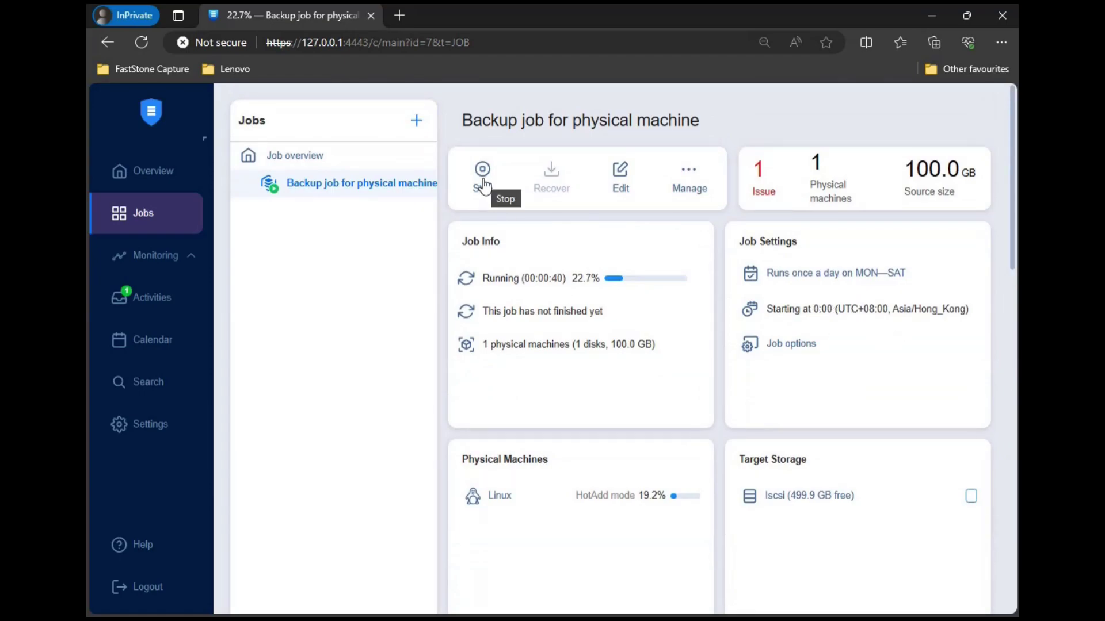
- Look through the job's management and report options and its edit page, and return to the job dashboard without changes
{"action": "left_click", "coordinate": [686, 183]}
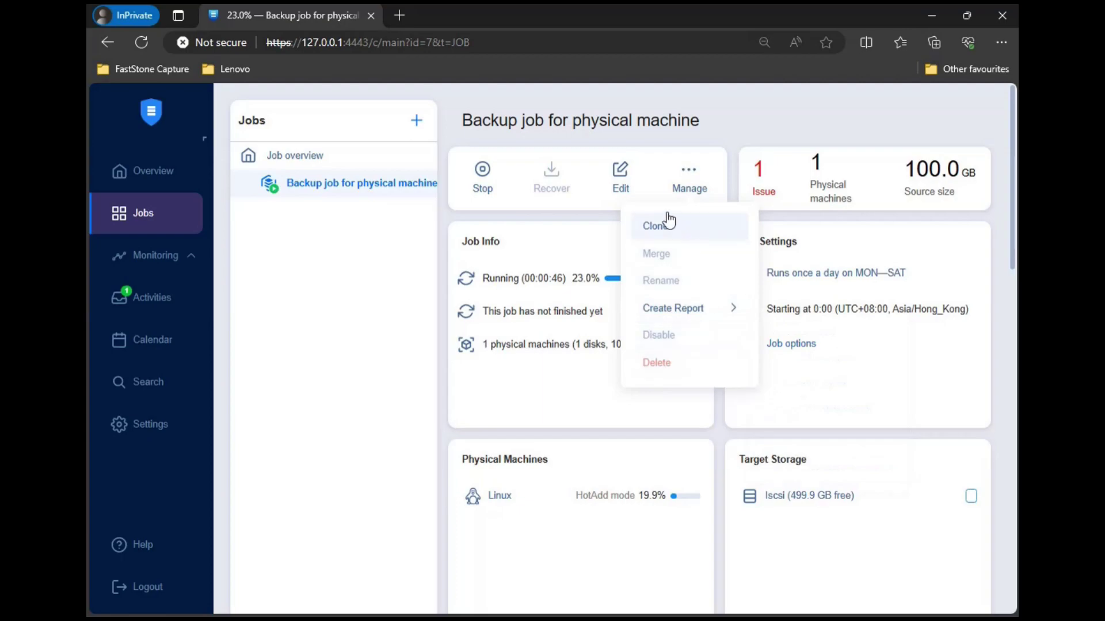
{"action": "left_click", "coordinate": [735, 316]}
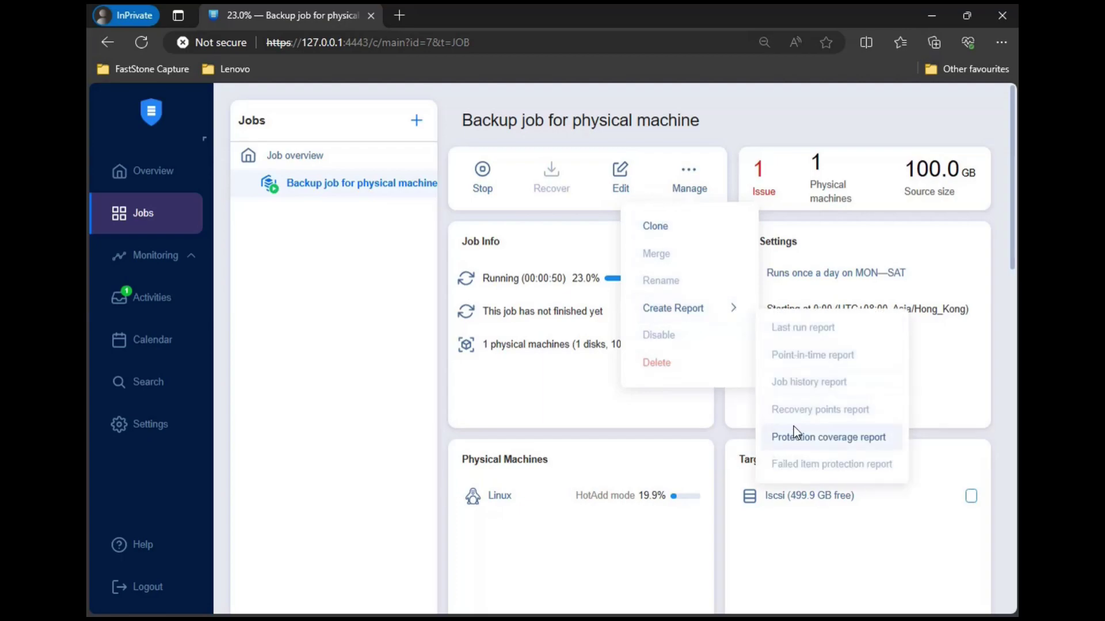
{"action": "left_click", "coordinate": [621, 175]}
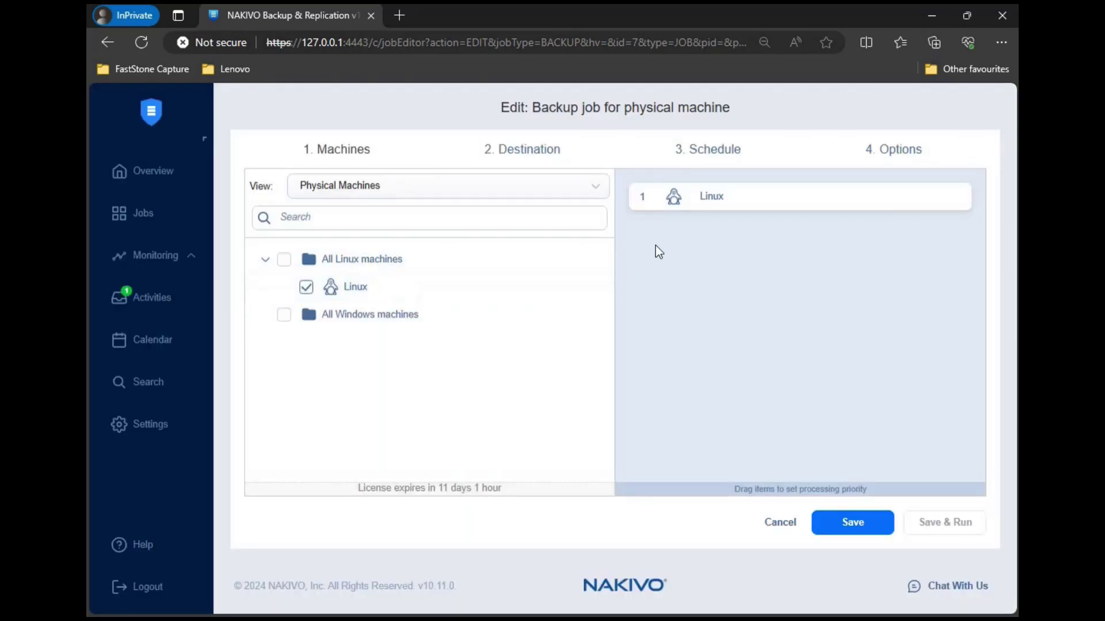
{"action": "left_click", "coordinate": [112, 42]}
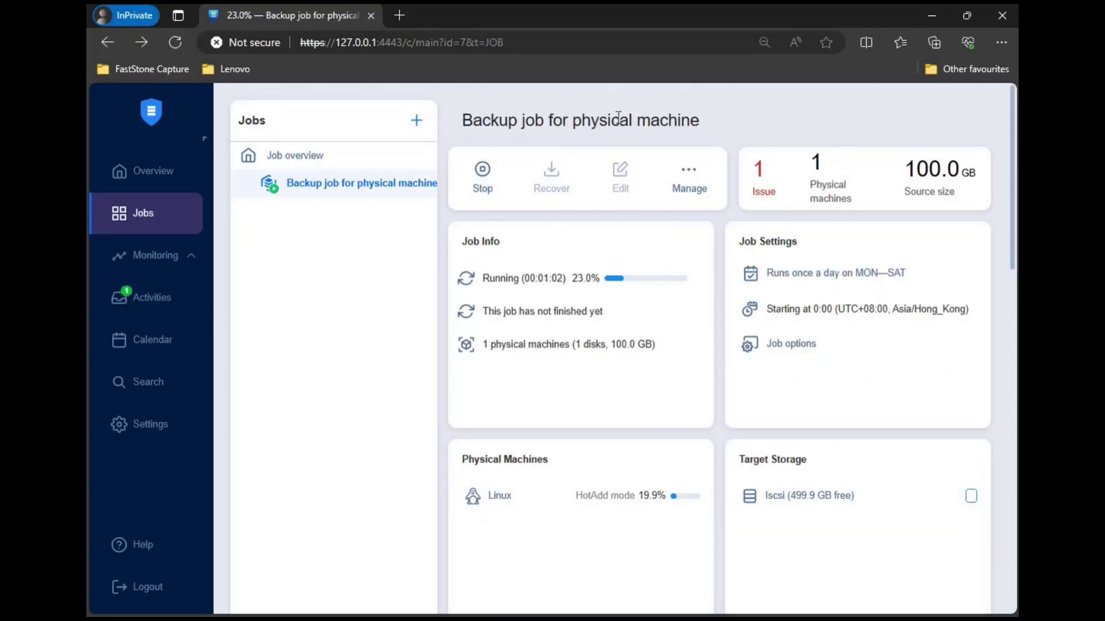
- Open the stop confirmation for the running backup job
{"action": "left_click", "coordinate": [483, 178]}
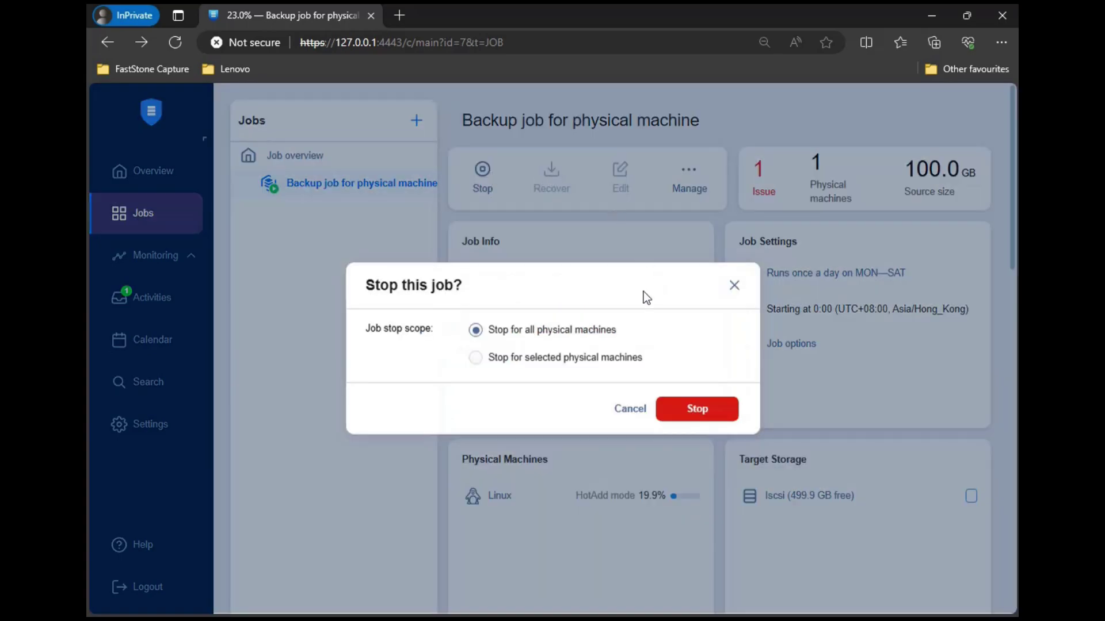